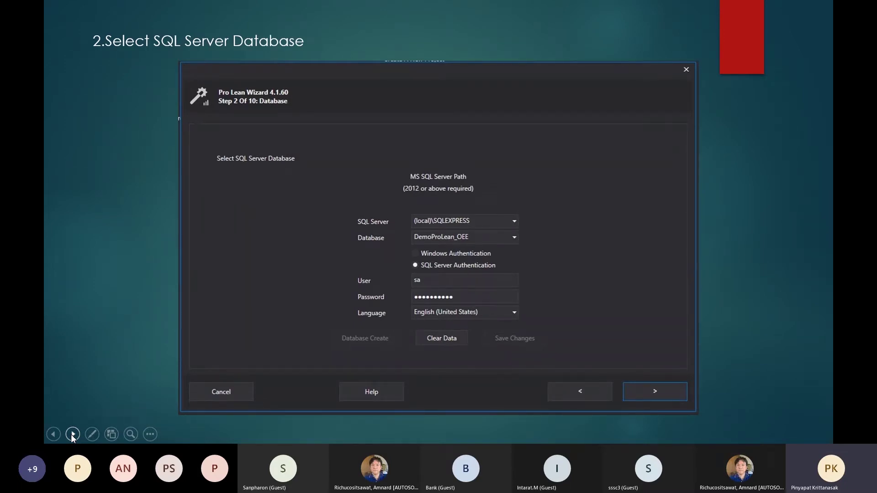
pyautogui.click(72, 435)
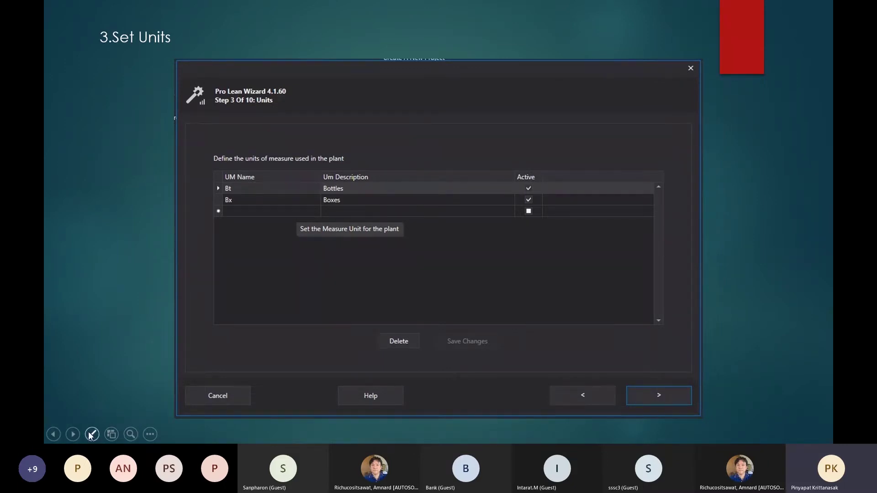
pyautogui.click(144, 309)
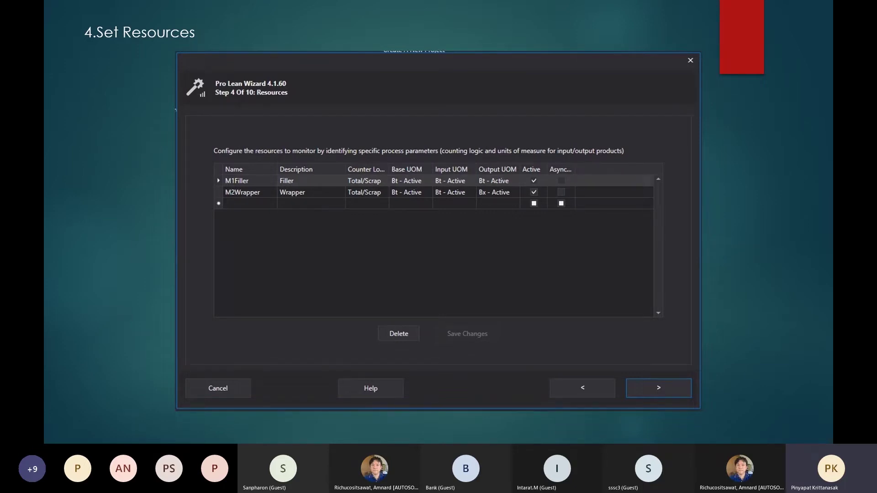
pyautogui.click(740, 235)
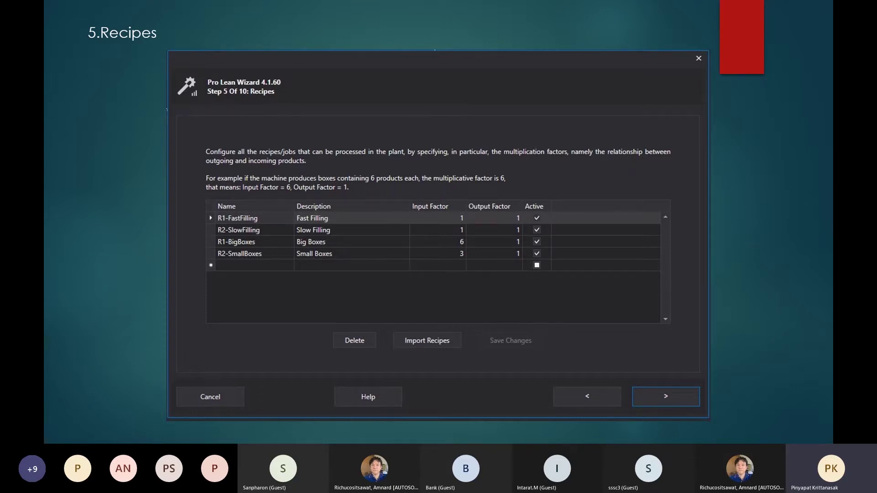
pyautogui.click(120, 271)
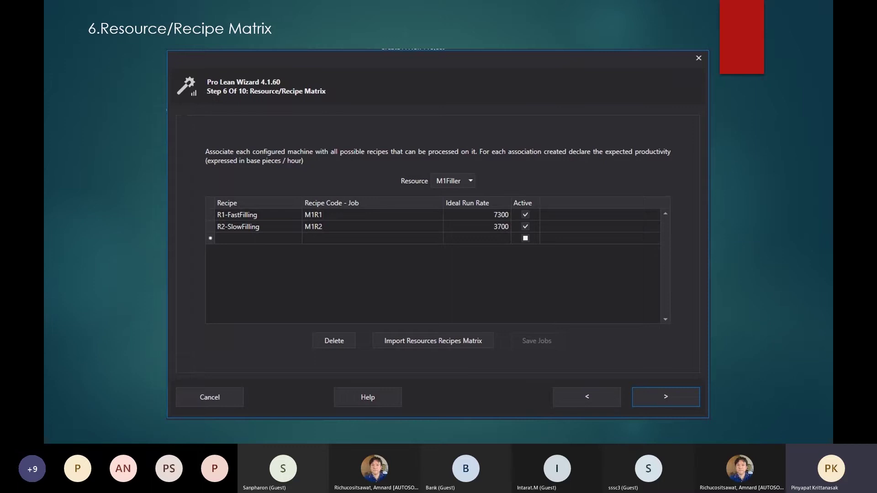
pyautogui.click(103, 299)
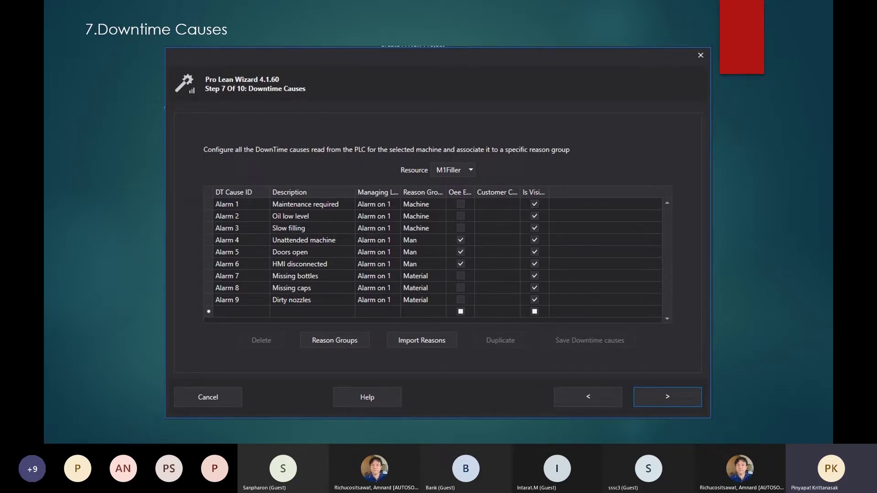
pyautogui.click(76, 287)
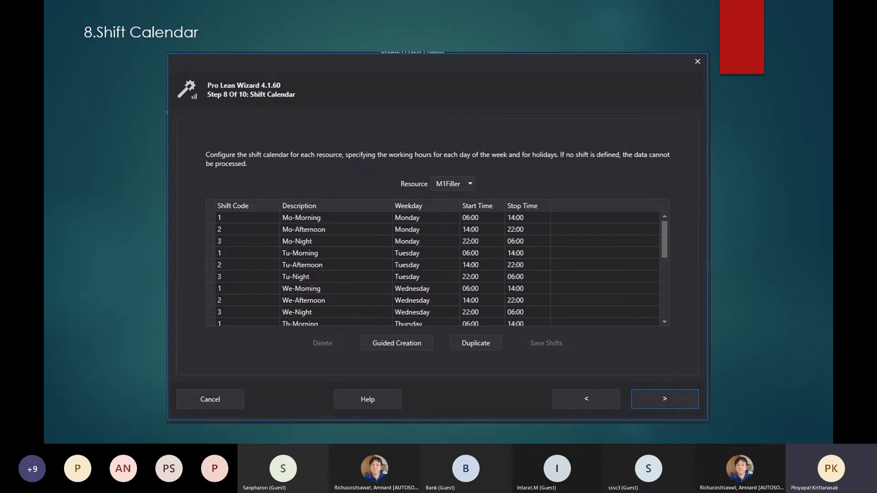
pyautogui.click(665, 287)
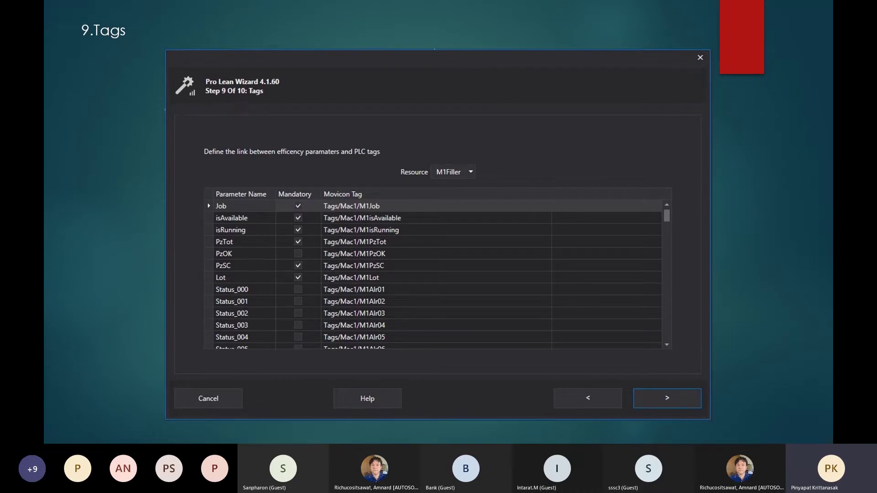
pyautogui.click(72, 434)
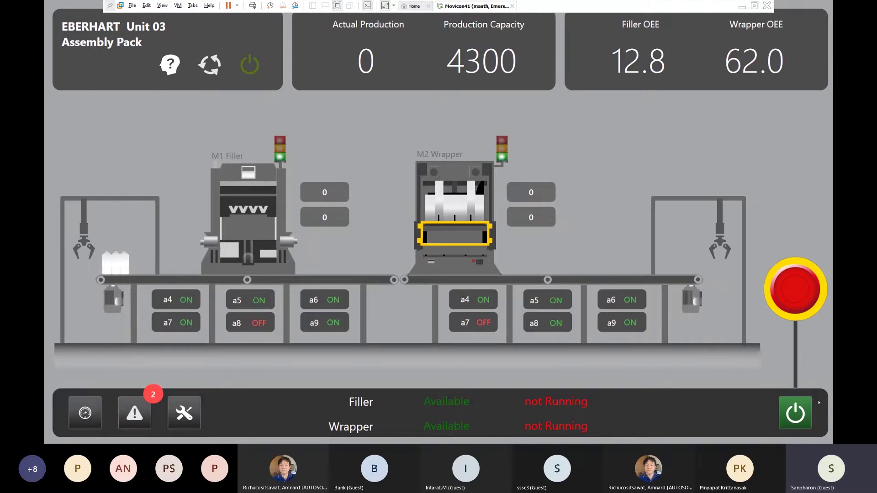
# - Start the assembly line and check which machines can be selected on the MES dashboard, keeping M1Filler
pyautogui.click(798, 413)
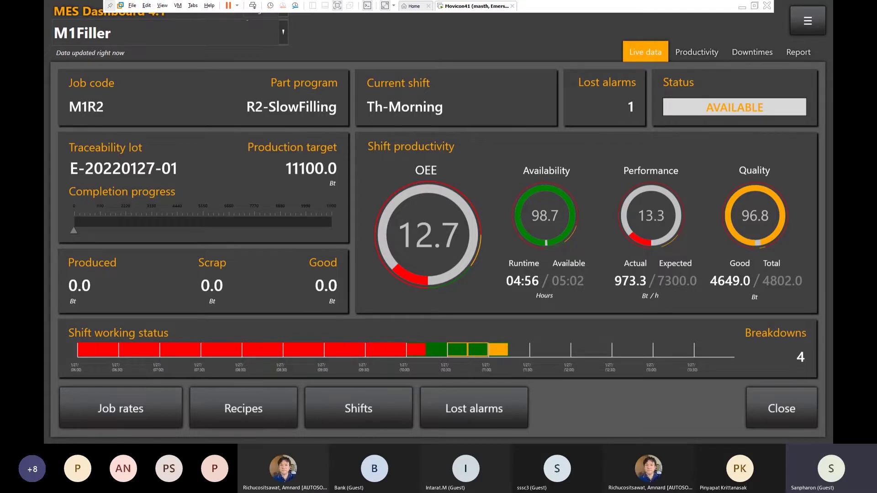
pyautogui.click(282, 33)
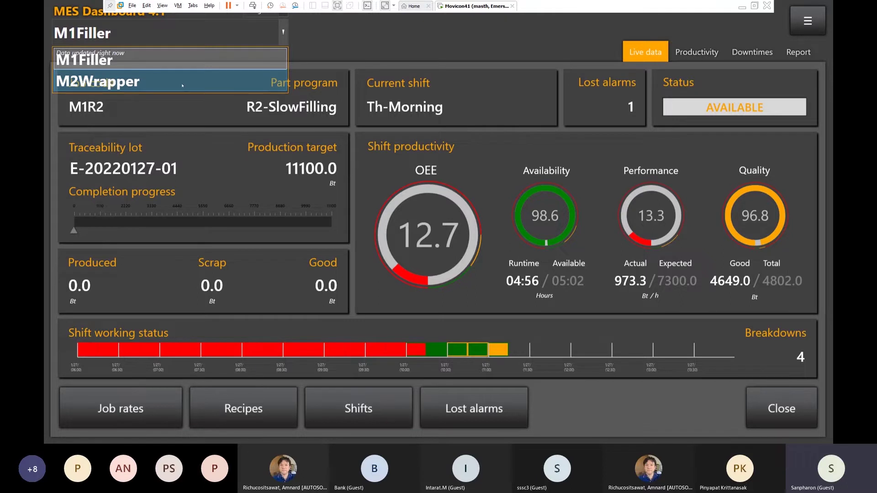
pyautogui.click(311, 58)
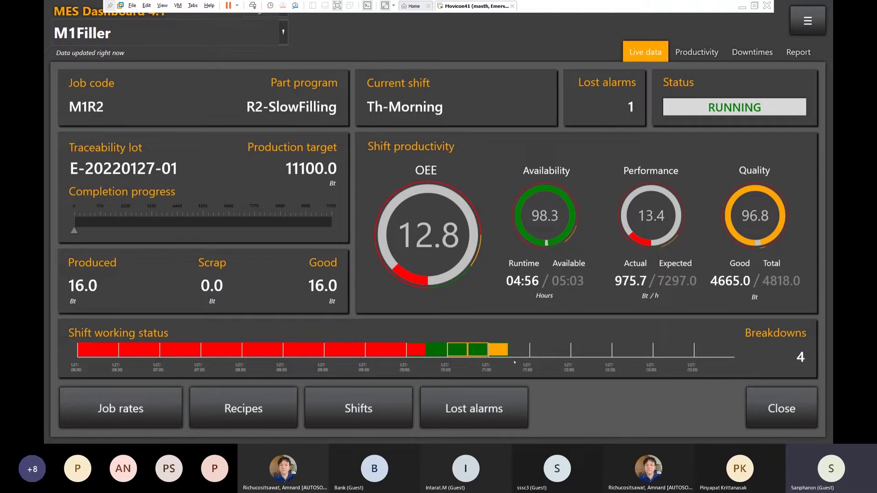
# - Assign the downtime cause "Doors open" from the Man group to M1Filler's lost alarm, confirm it and close the lost alarms list
pyautogui.click(473, 412)
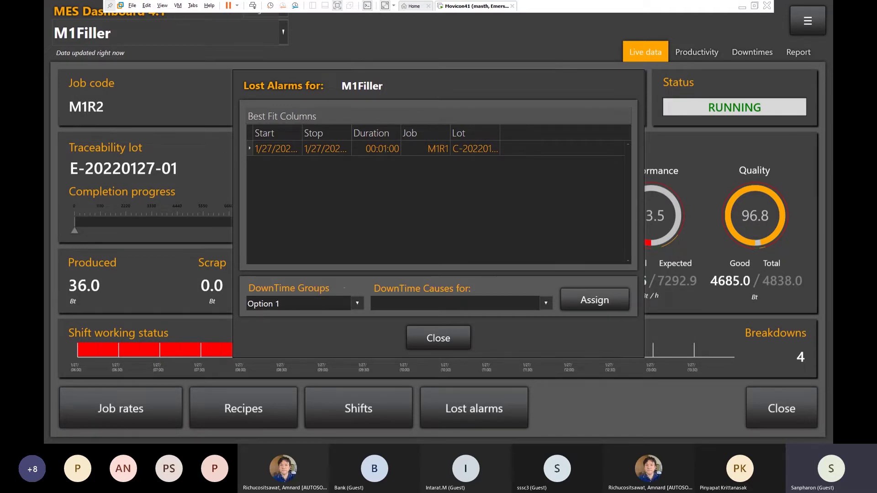
pyautogui.click(357, 304)
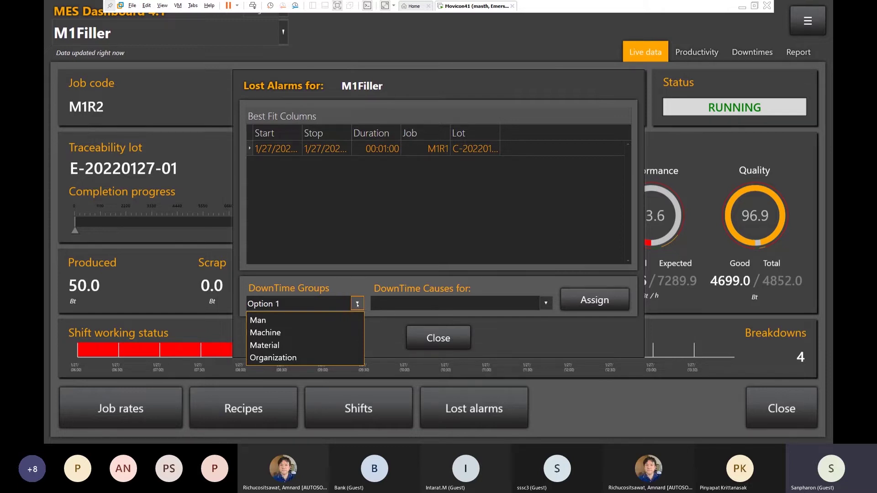
pyautogui.click(268, 323)
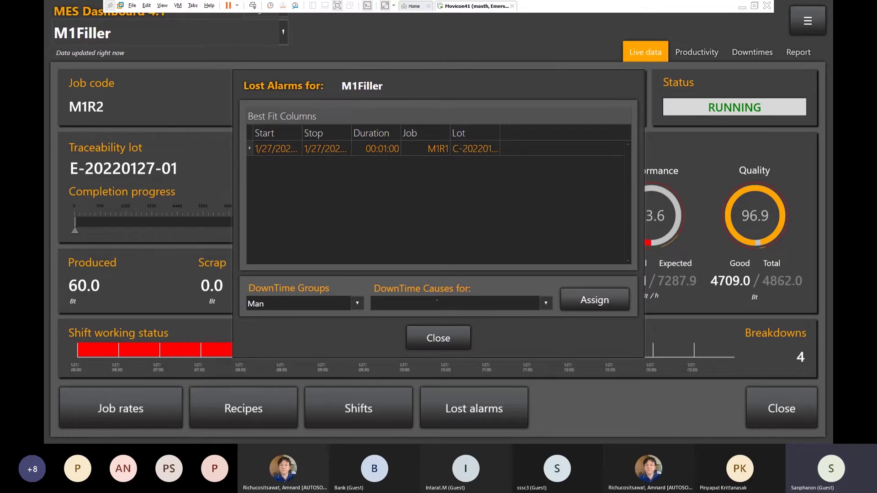
pyautogui.click(546, 304)
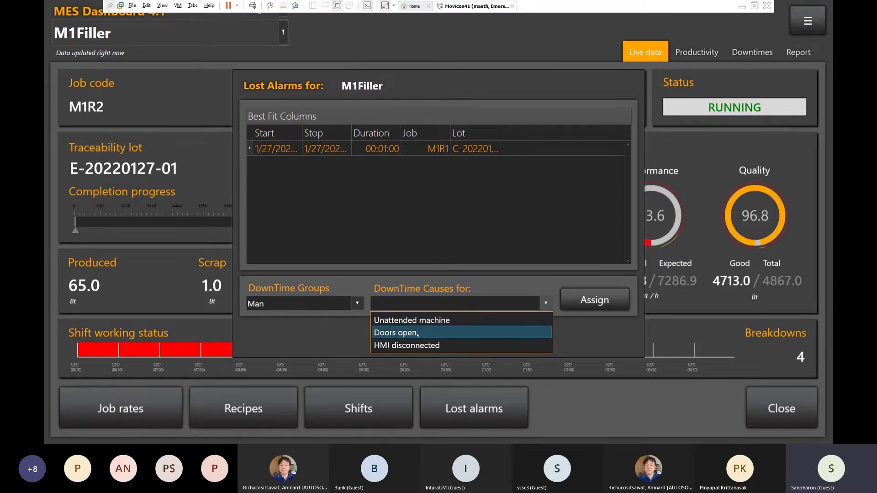
pyautogui.click(419, 334)
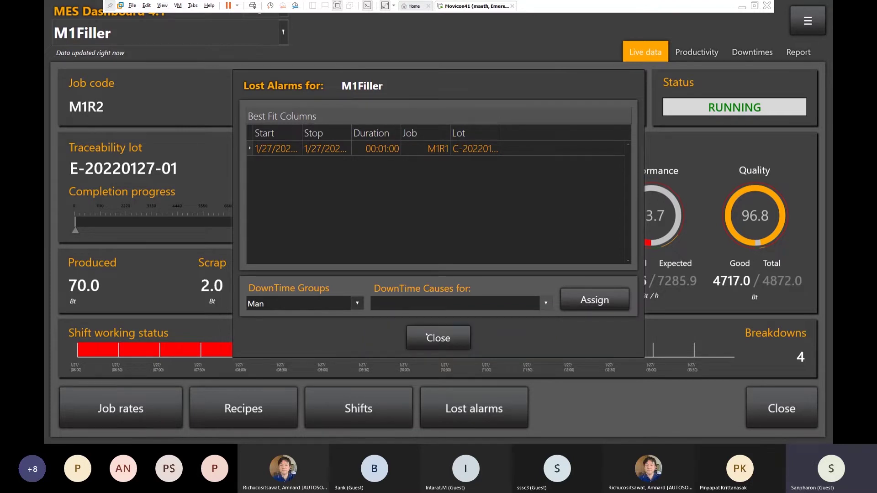
pyautogui.click(594, 300)
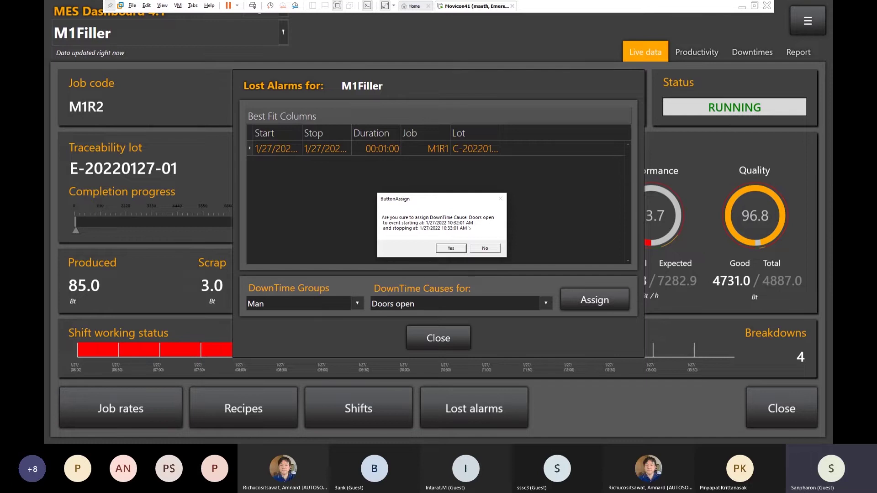
pyautogui.click(450, 249)
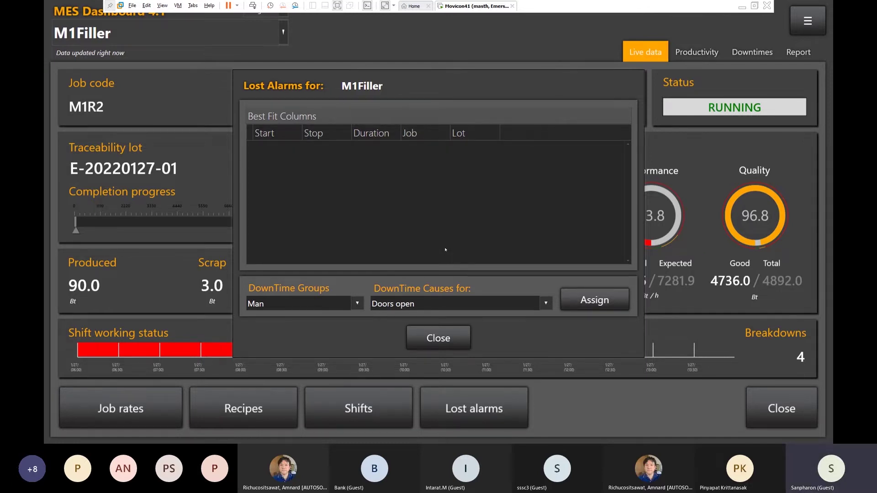
pyautogui.click(460, 341)
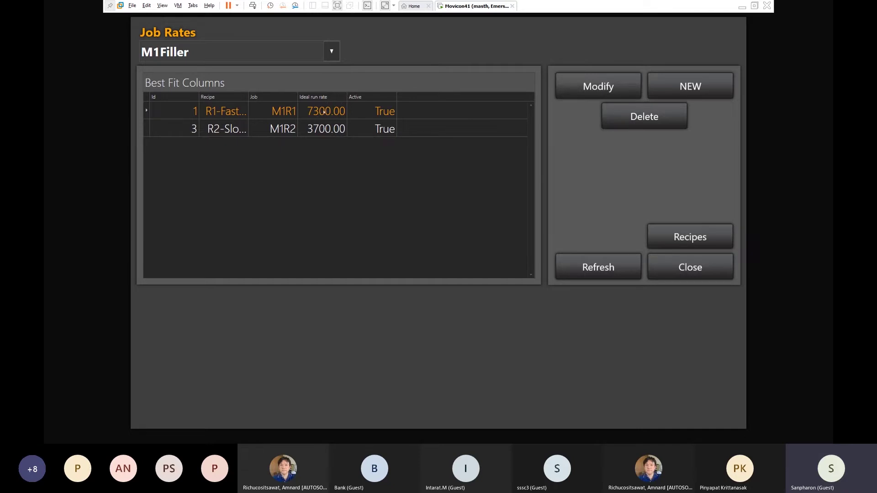
# - Examine M1Filler's job rates and switch to the recipe list
pyautogui.click(604, 91)
pyautogui.click(704, 236)
pyautogui.click(689, 237)
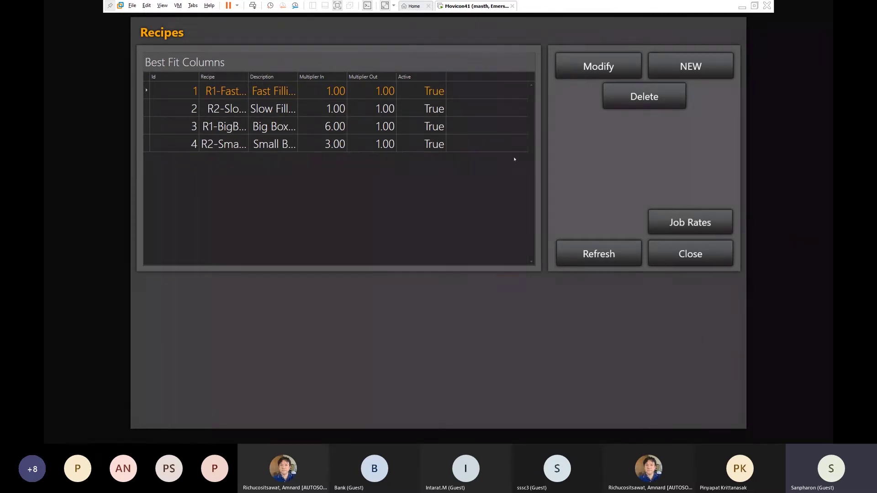
# - Examine the recipe list and M1Filler's shift schedule, closing each view to return to the live dashboard
pyautogui.click(601, 66)
pyautogui.click(665, 252)
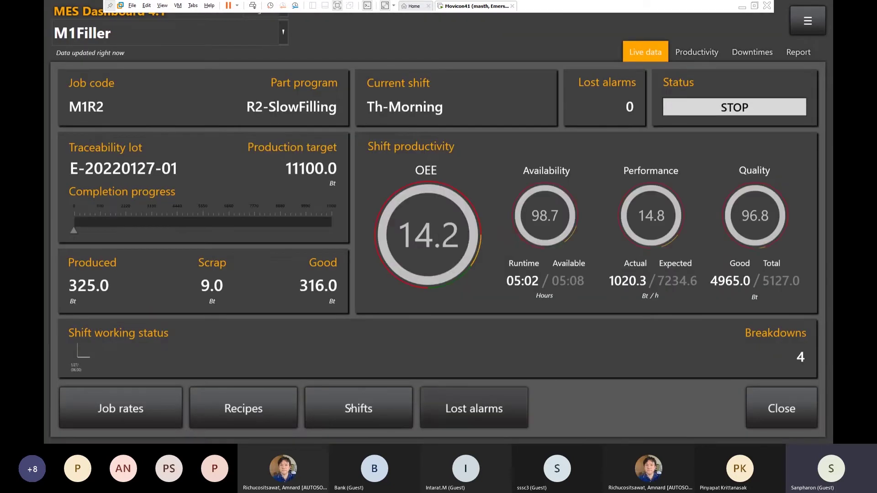
pyautogui.click(390, 393)
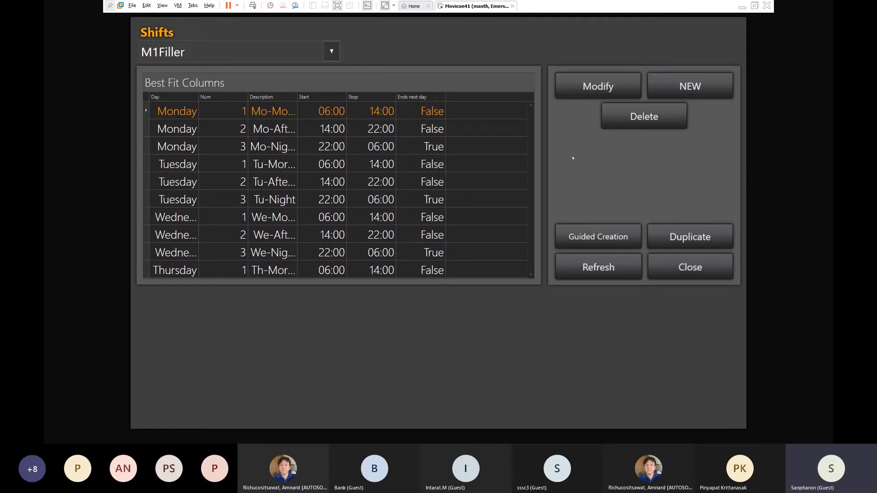
pyautogui.click(690, 267)
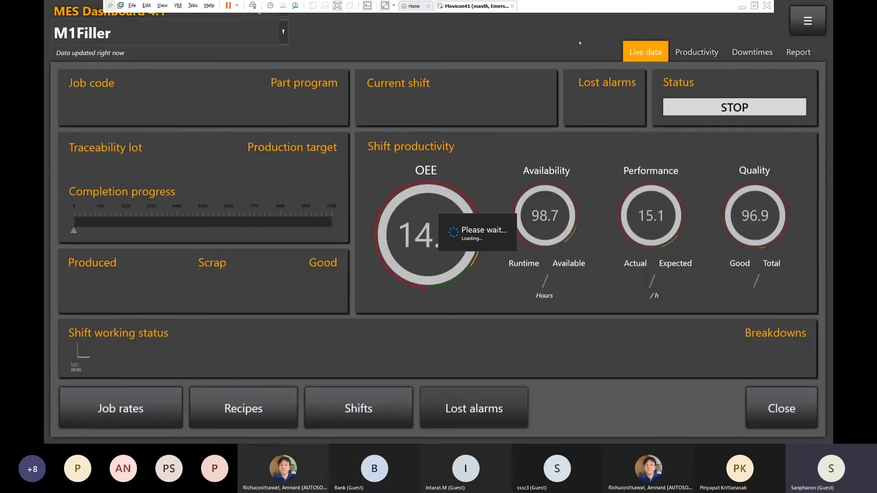
# - Examine M1Filler's production rankings, production log and analysis charts for today, this week and last month
pyautogui.click(696, 49)
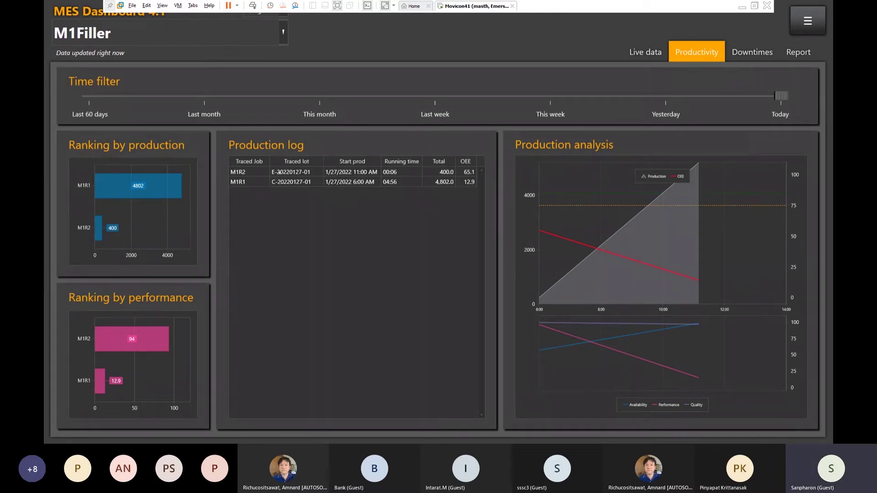
pyautogui.moveTo(137, 185)
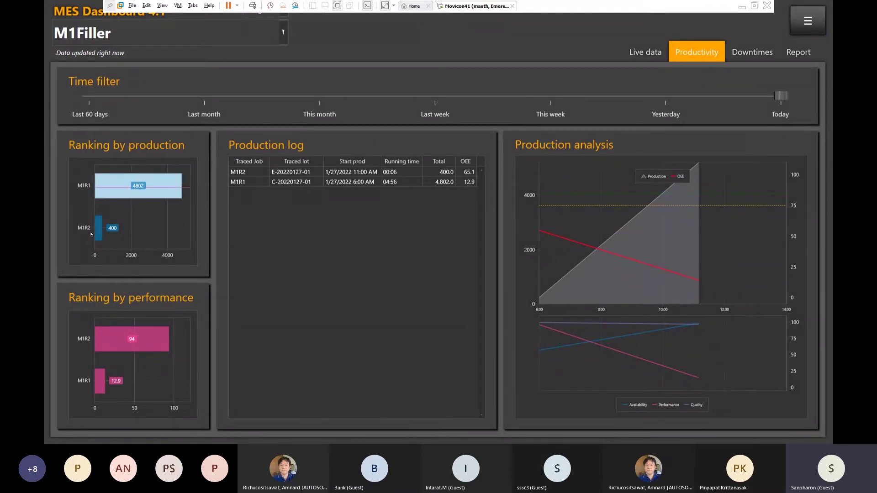
pyautogui.moveTo(112, 233)
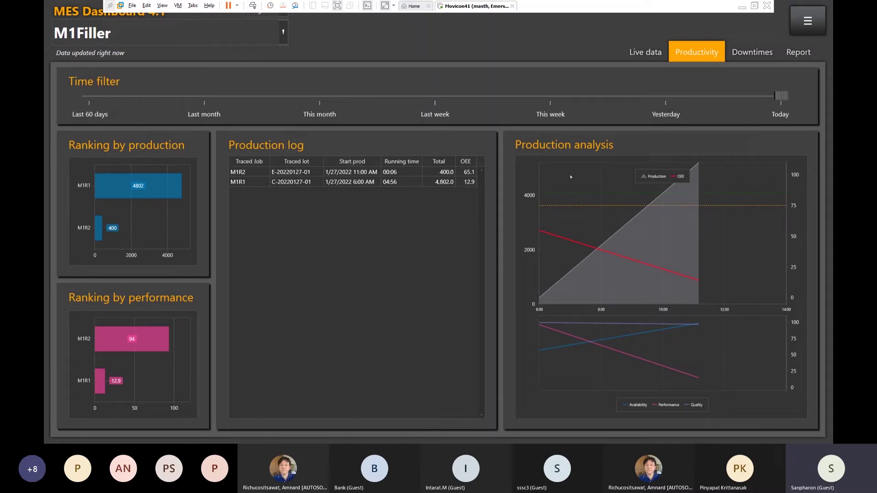
pyautogui.moveTo(654, 177)
pyautogui.click(551, 98)
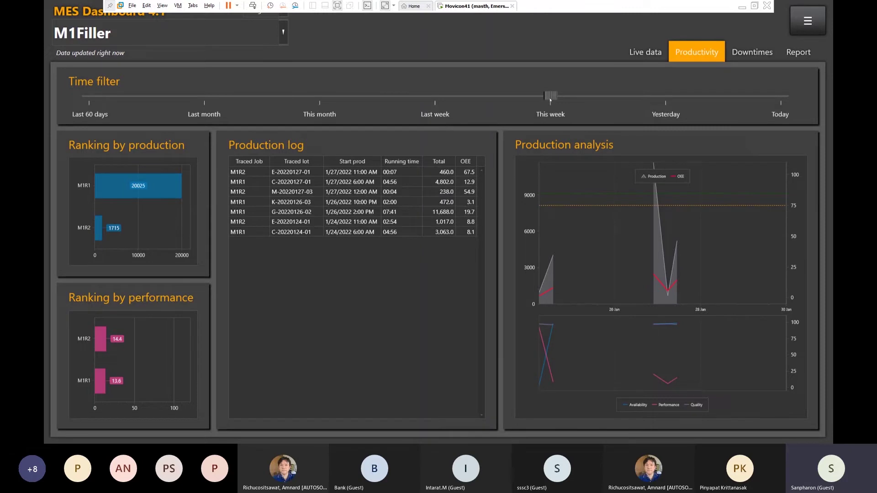
pyautogui.click(204, 98)
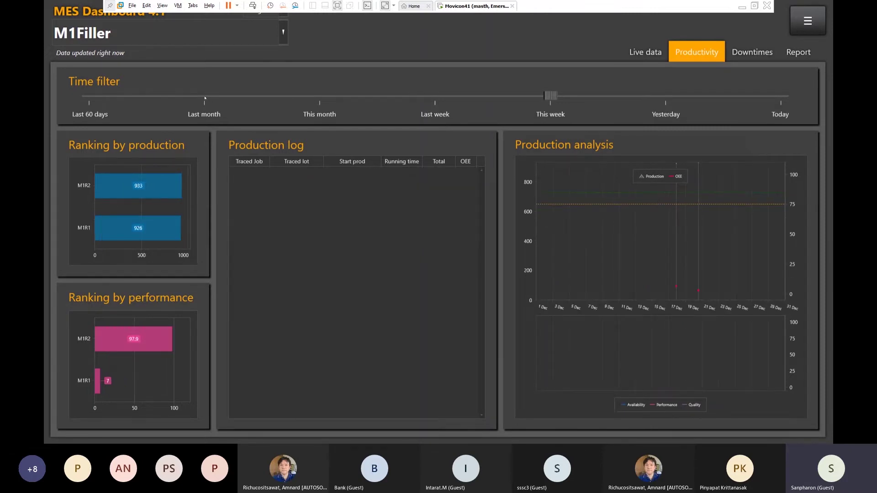
# - Examine M1Filler's downtimes for the last hour, including the alarms timeline and the rankings by duration and frequency
pyautogui.click(755, 52)
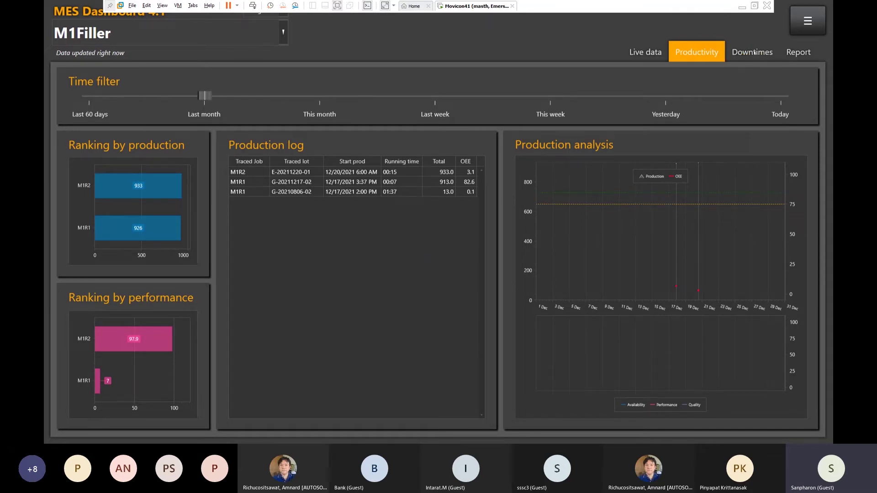
pyautogui.click(754, 53)
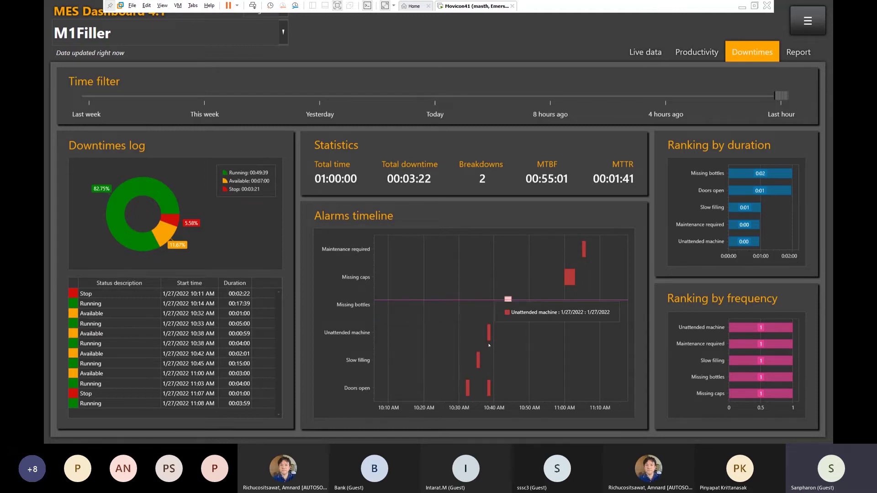
pyautogui.moveTo(490, 393)
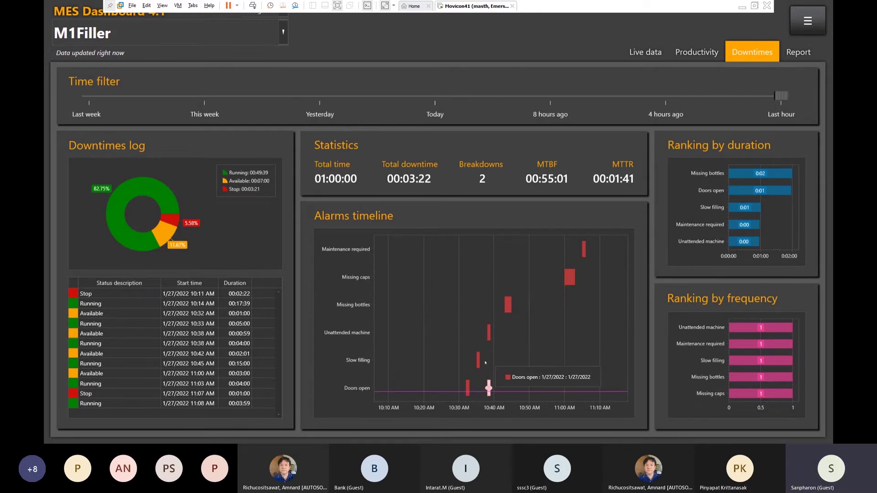
pyautogui.moveTo(508, 305)
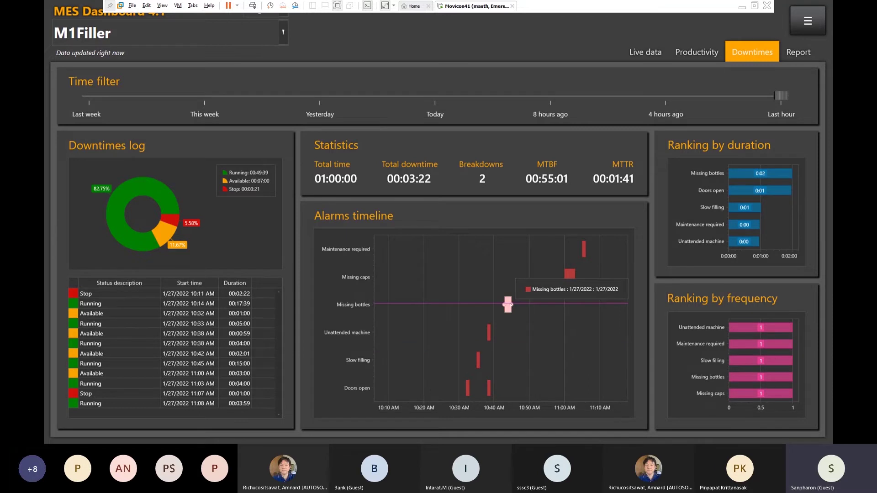
pyautogui.moveTo(592, 245)
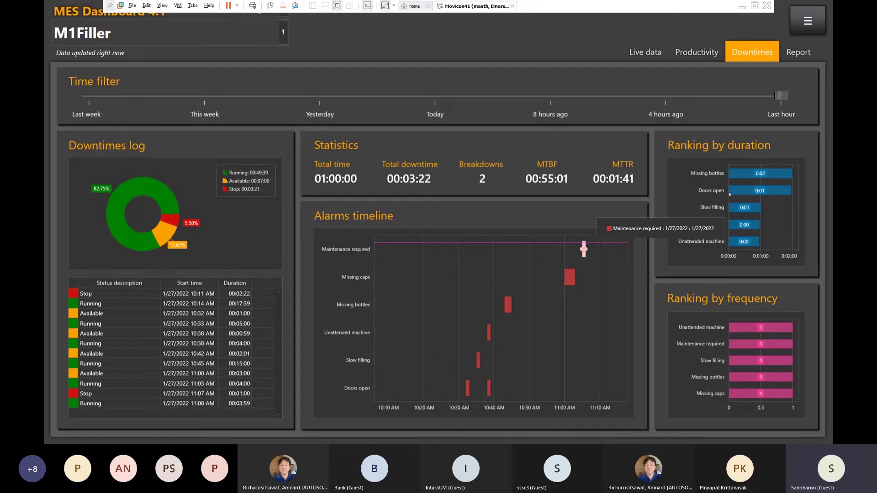
pyautogui.moveTo(765, 187)
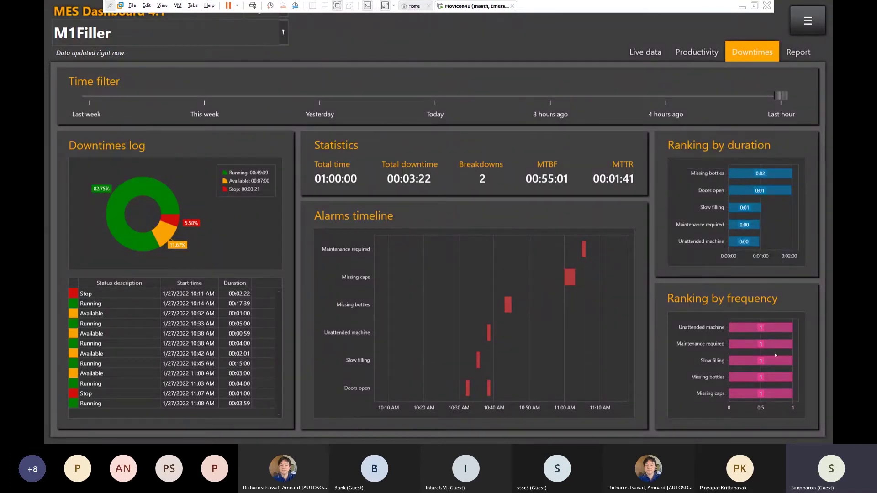
pyautogui.moveTo(775, 338)
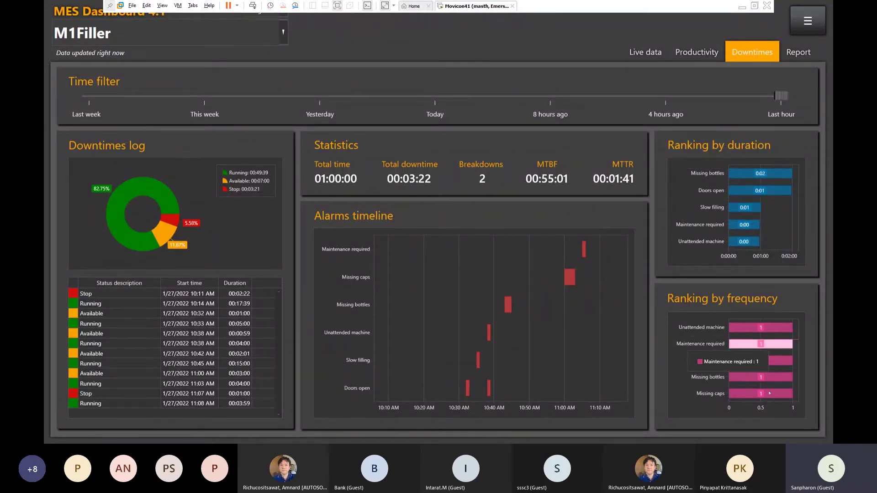
# - Generate M1Filler's summary report from 1/26/2022 to 1/27/2022 and examine the OEE summary table and KPI legend
pyautogui.moveTo(765, 383)
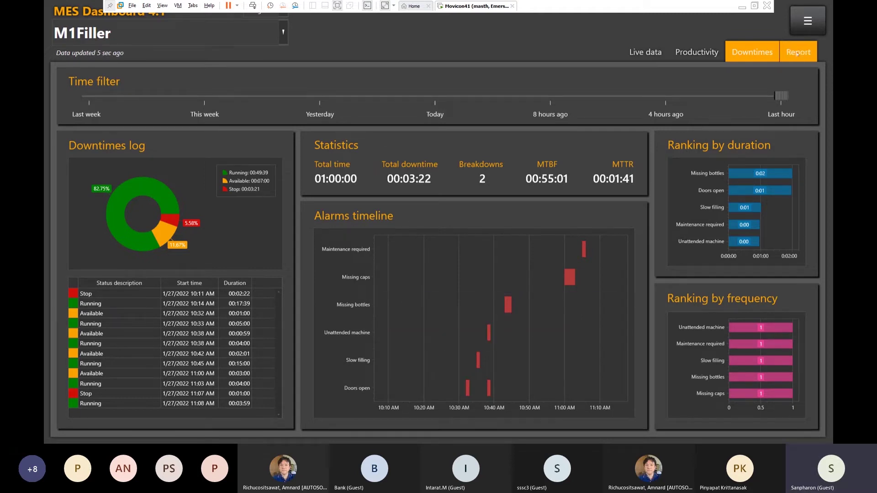
pyautogui.click(798, 52)
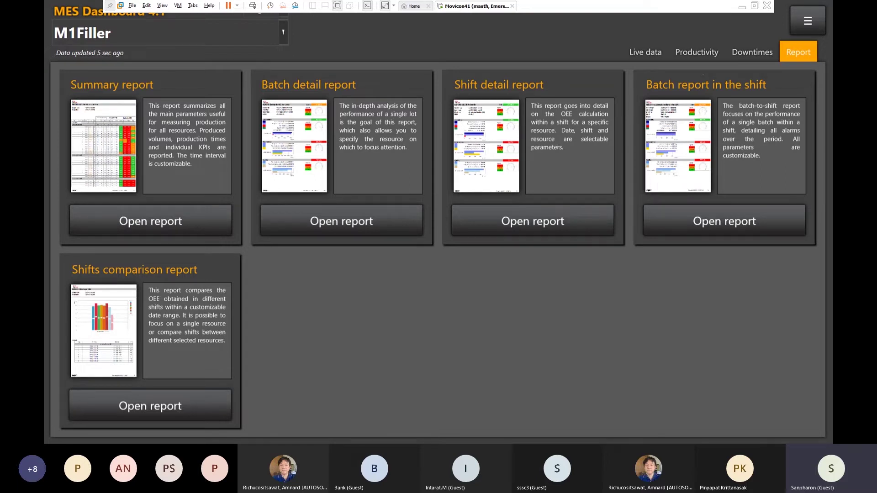
pyautogui.click(167, 222)
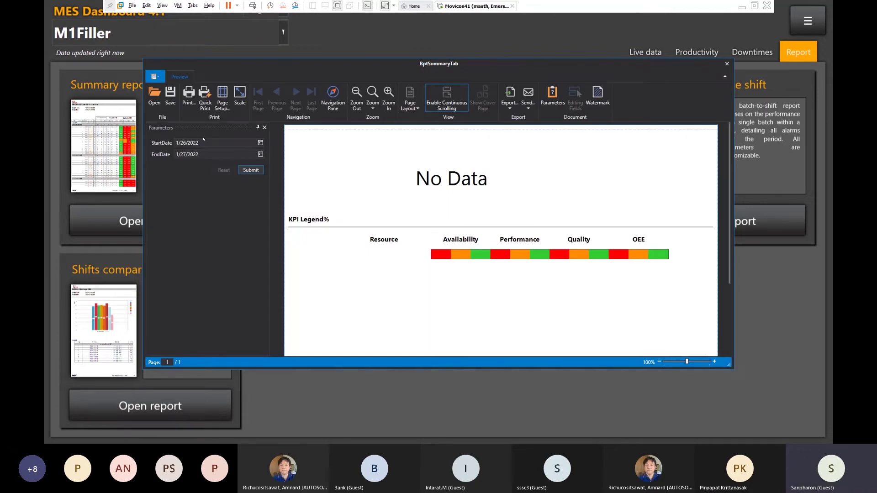
pyautogui.click(256, 168)
pyautogui.click(254, 170)
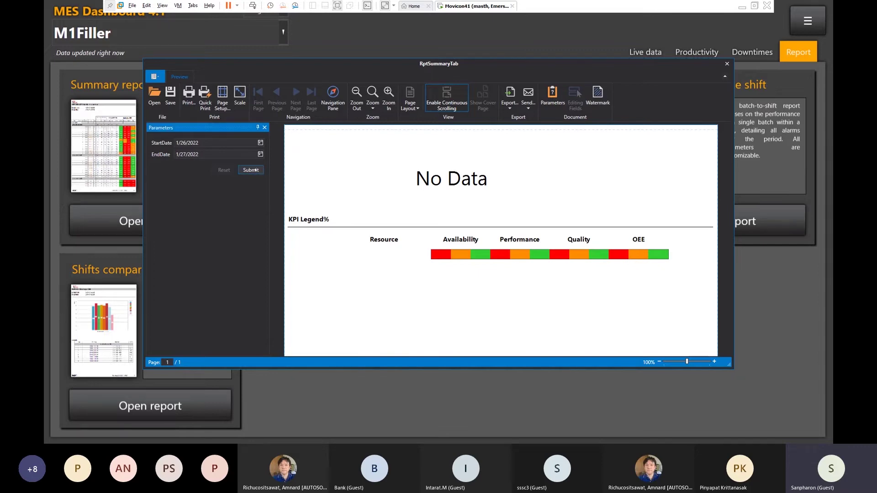
pyautogui.click(255, 169)
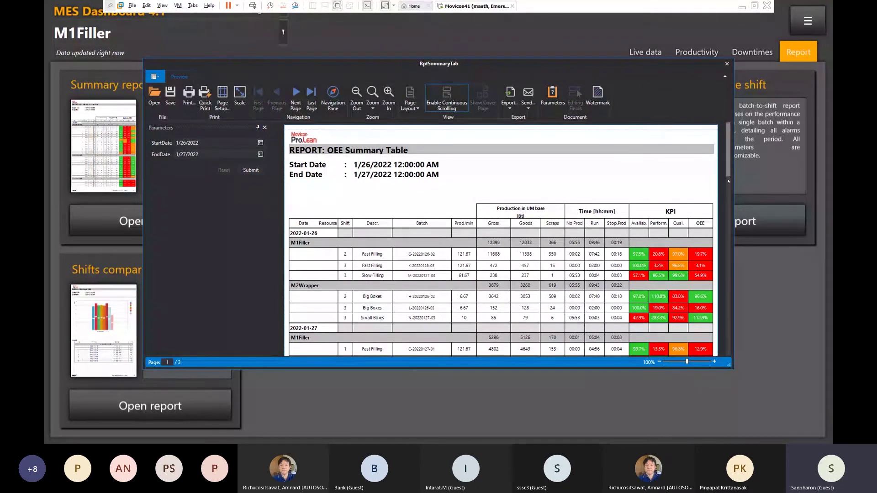
pyautogui.scroll(-3, 728, 185)
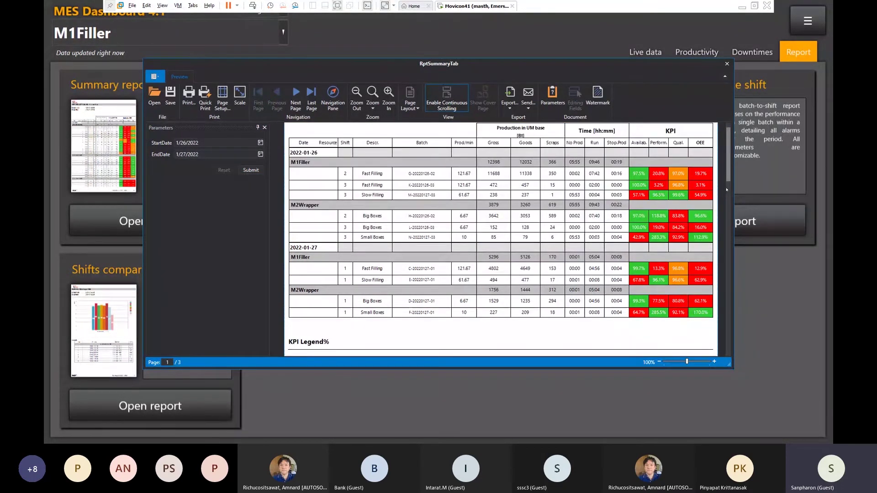
pyautogui.scroll(-3, 727, 189)
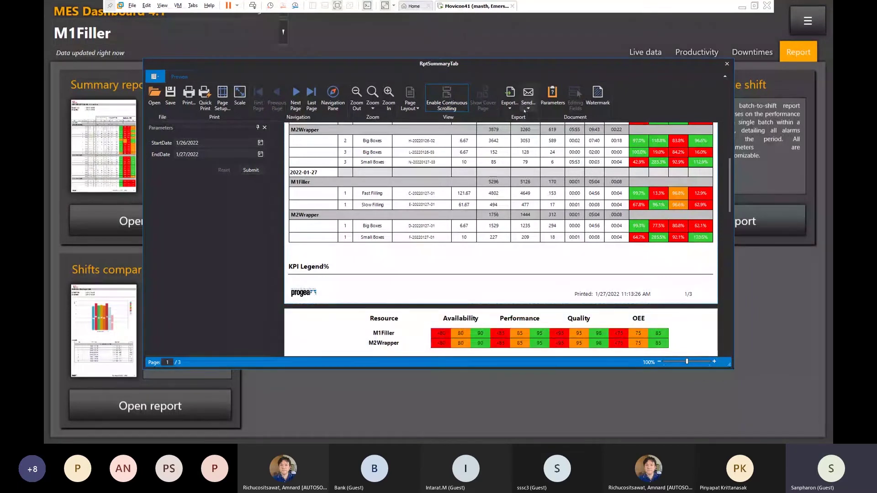
# - Examine the file formats offered for exporting and sending the summary report, and close the report
pyautogui.click(509, 105)
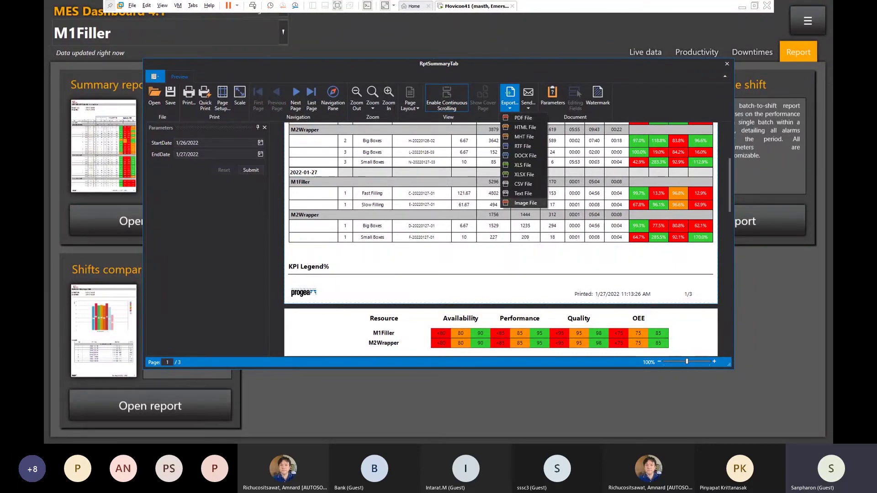
pyautogui.click(552, 190)
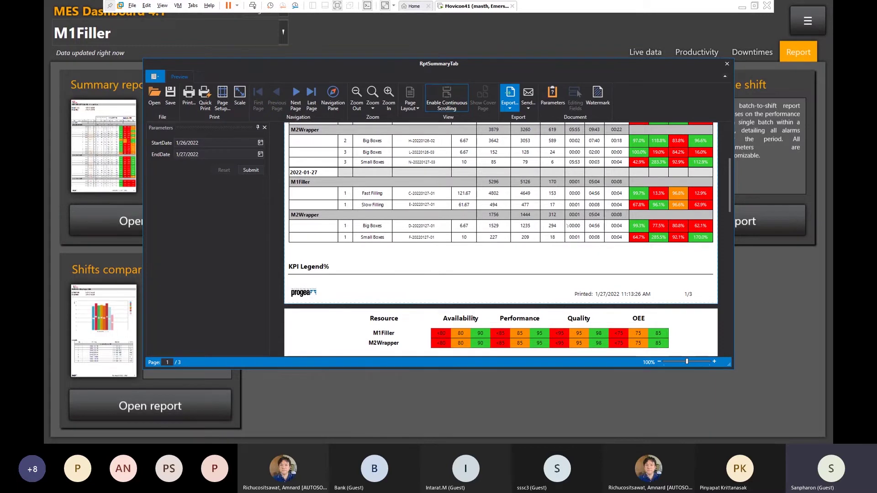
pyautogui.click(337, 5)
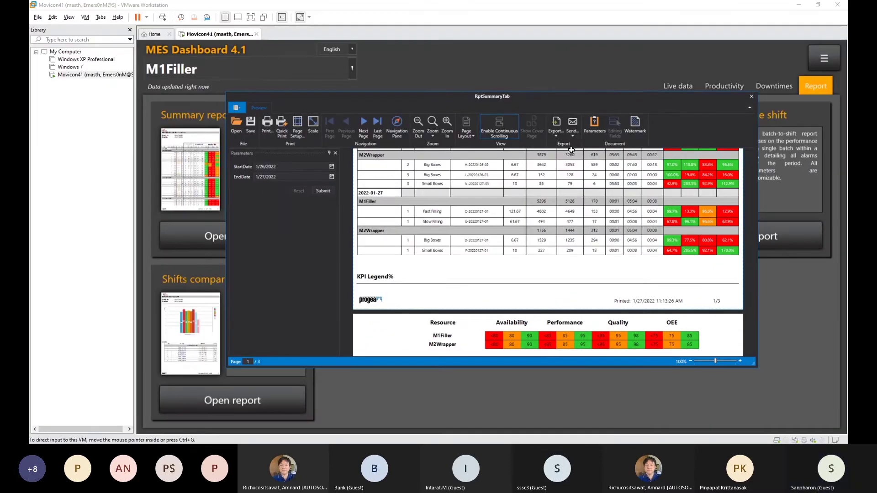
pyautogui.click(253, 19)
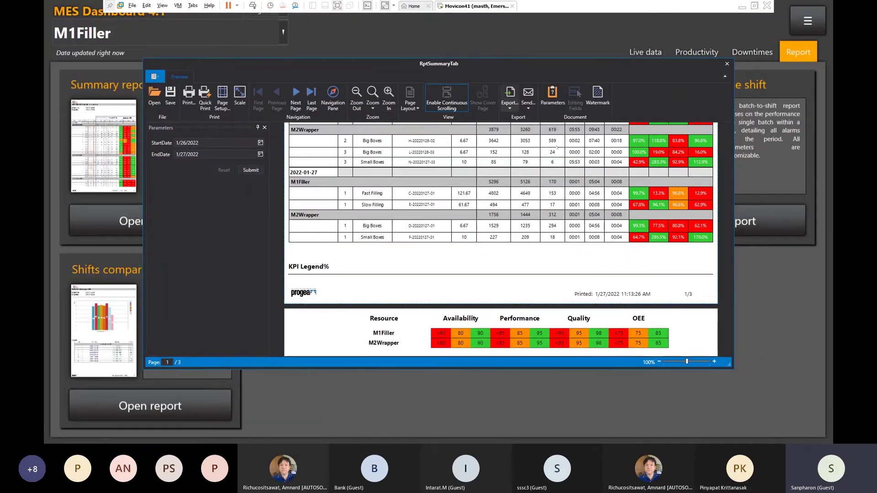
pyautogui.click(528, 107)
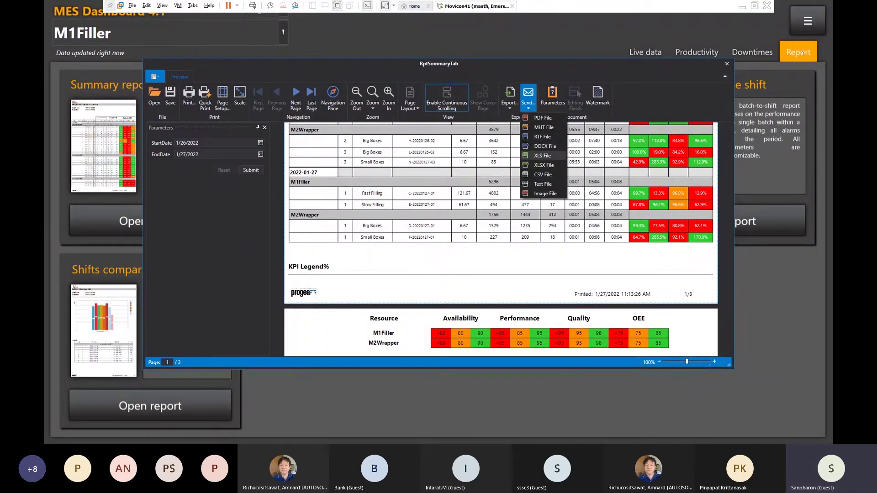
pyautogui.click(445, 72)
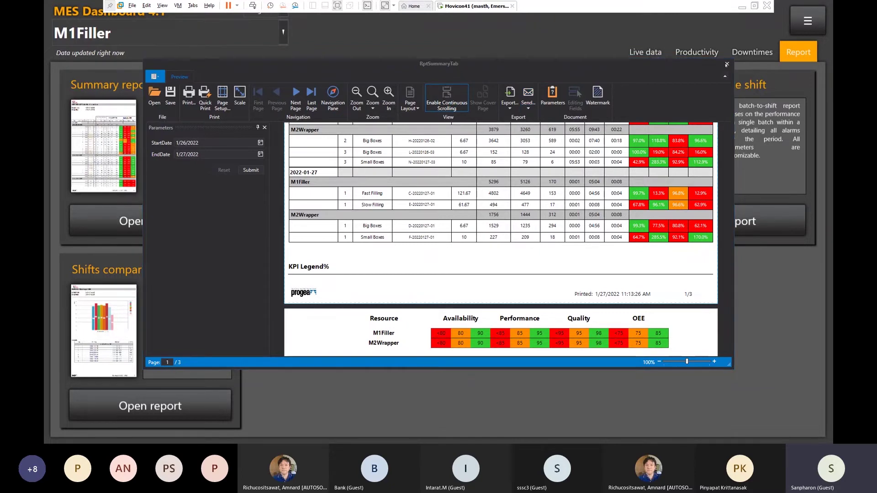
pyautogui.click(726, 63)
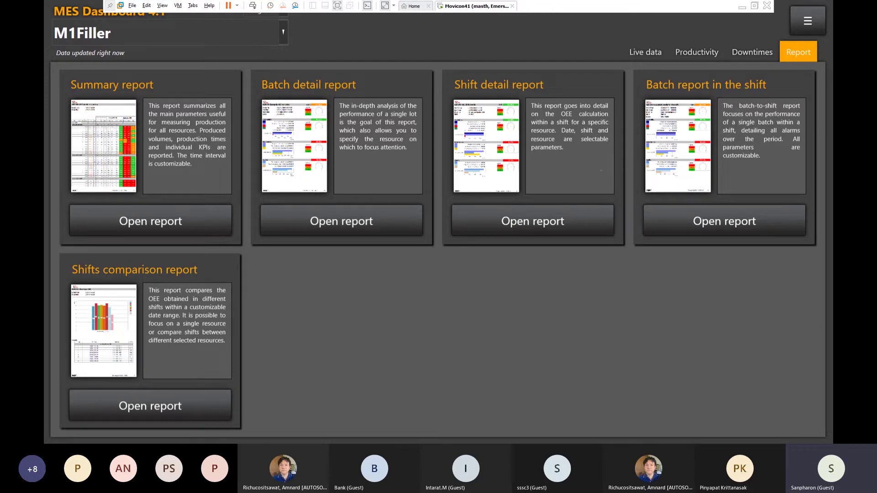
# - Return to M1Filler's live data, close the dashboard and stop the DemoProLean project's runtime
pyautogui.click(654, 52)
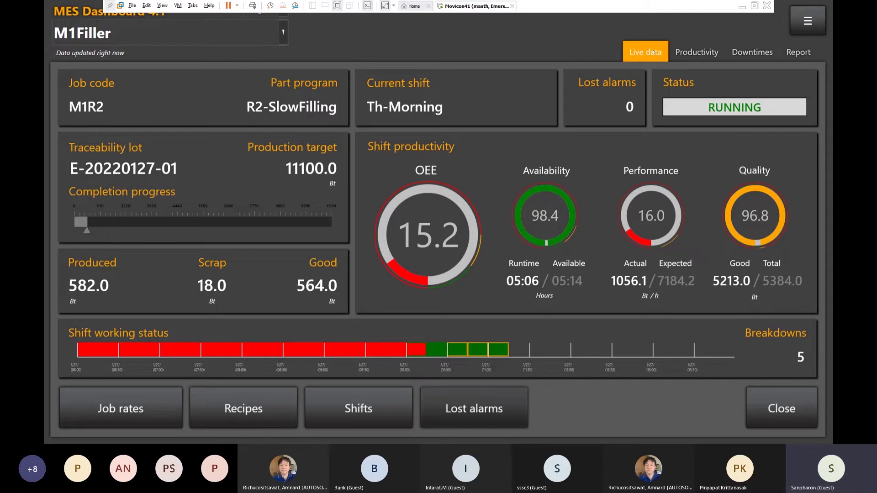
pyautogui.click(690, 52)
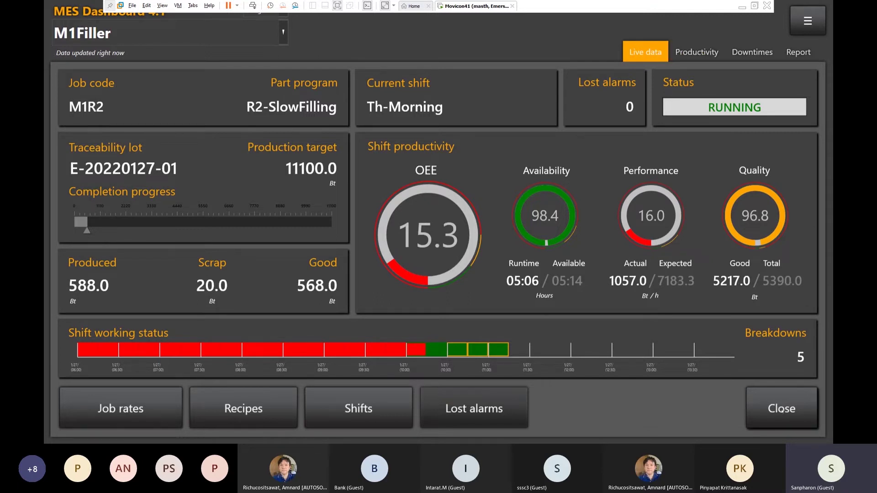
pyautogui.click(782, 410)
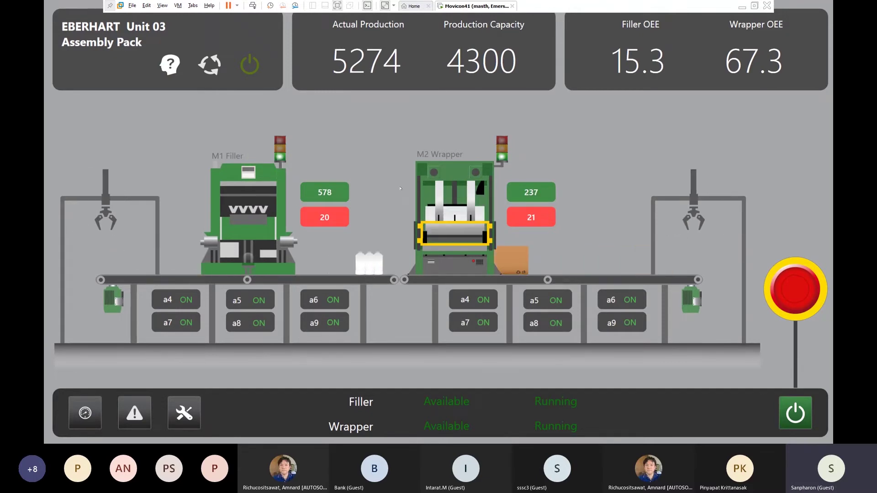
pyautogui.hotkey('alt', 'F4')
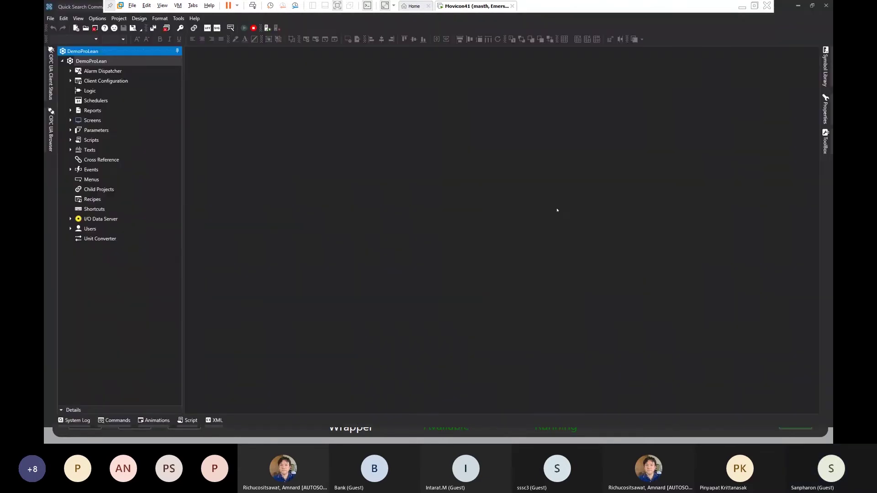
pyautogui.click(254, 28)
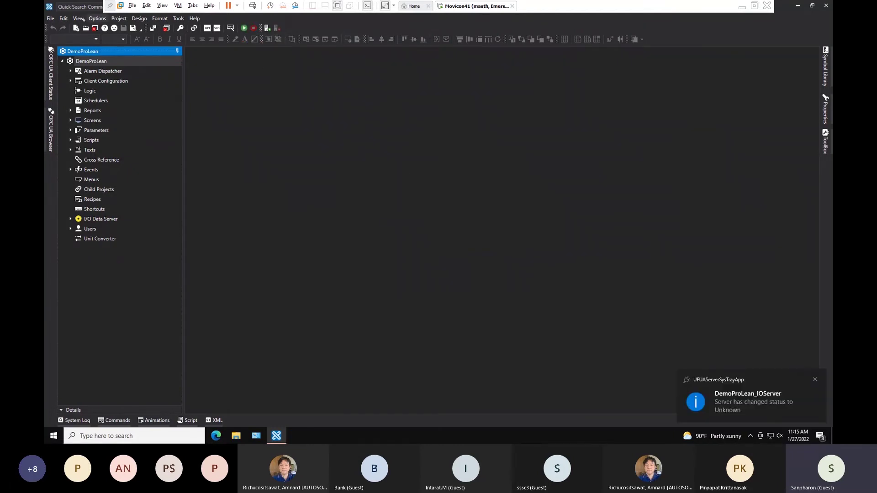
# - Start a new project with the Pro Lean Wizard
pyautogui.click(50, 18)
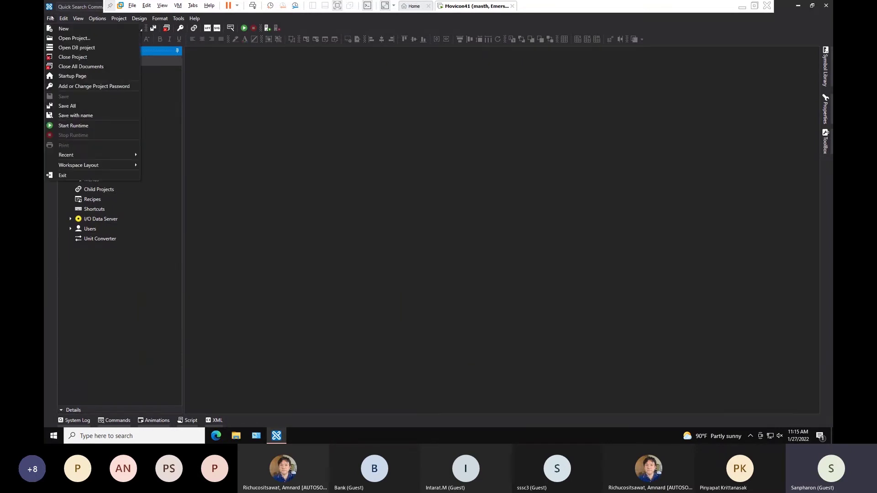
pyautogui.click(60, 28)
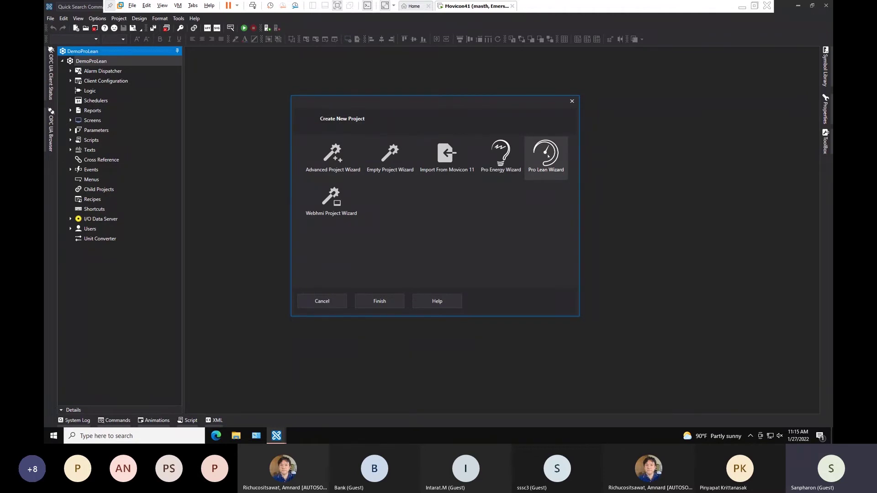
pyautogui.click(549, 156)
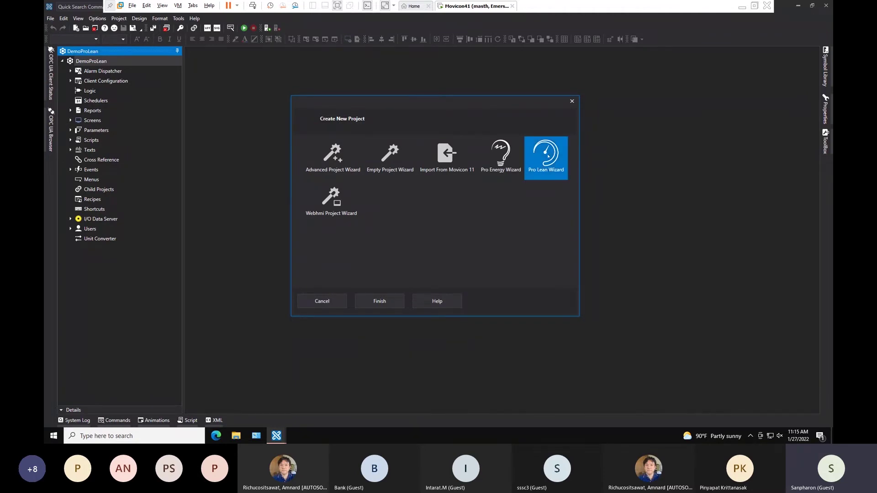
pyautogui.doubleClick(549, 157)
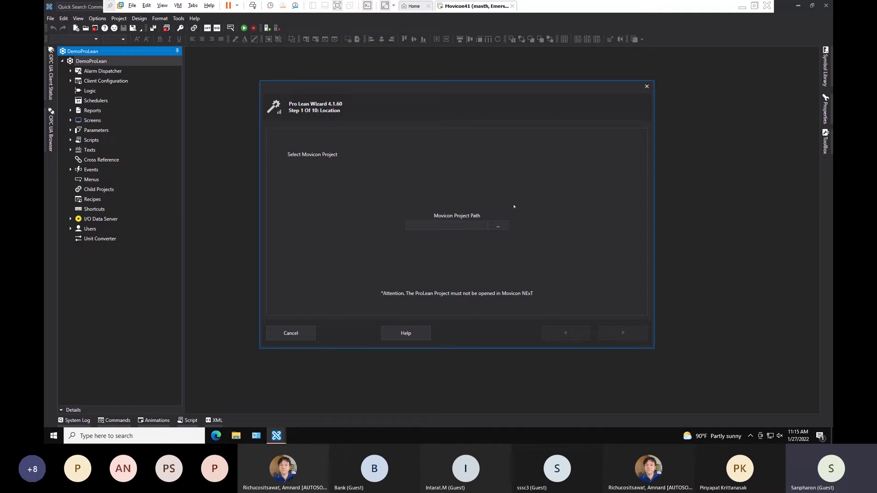
# - Set the wizard's Movicon project to DemoProLean.UFProject and advance to the Units step
pyautogui.click(499, 227)
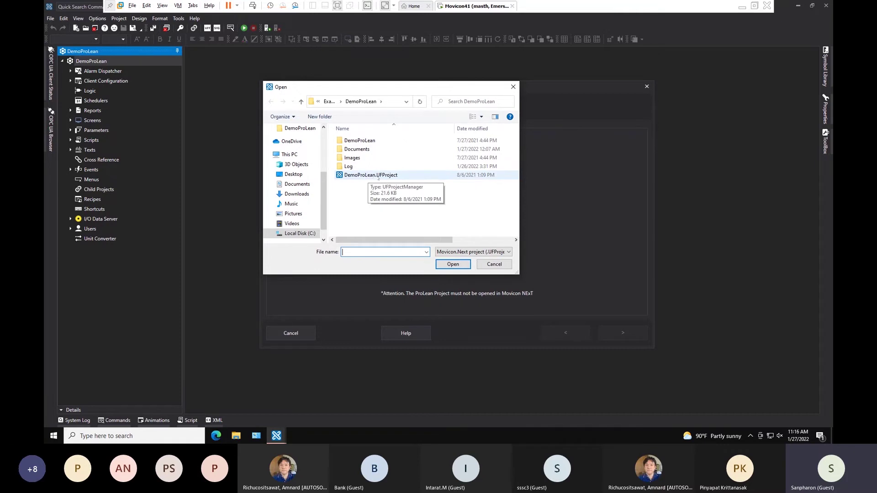
pyautogui.click(379, 177)
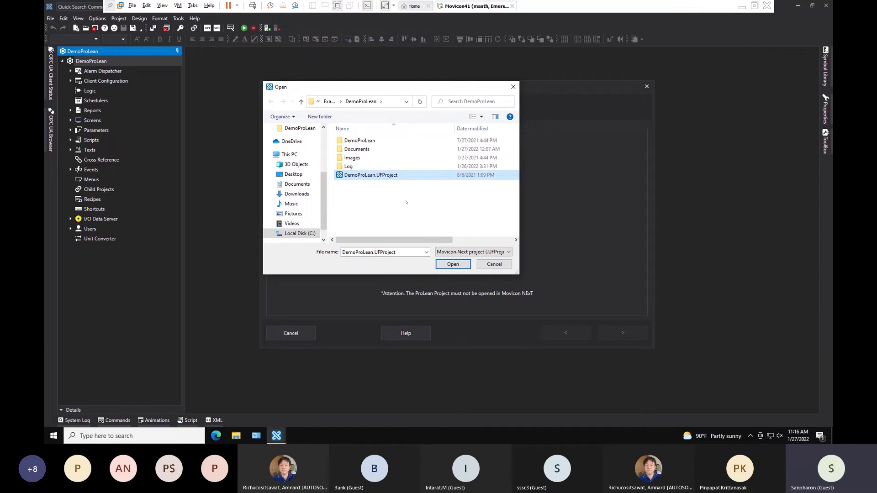
pyautogui.click(465, 265)
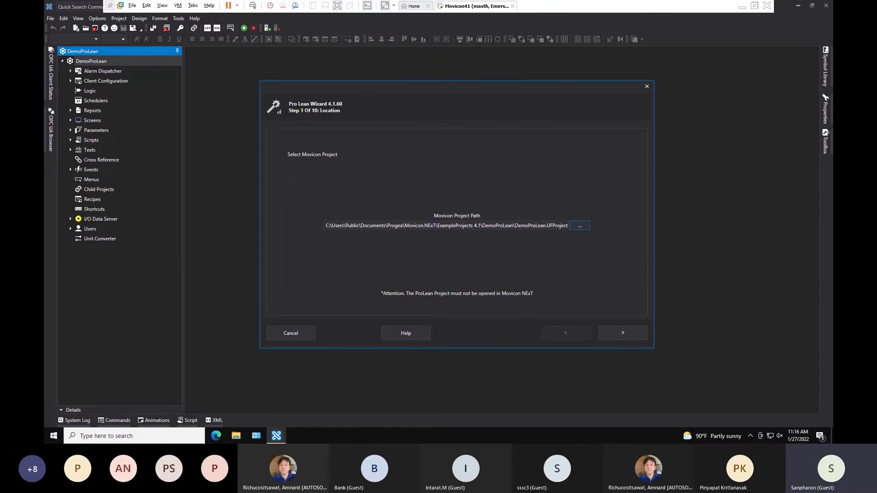
pyautogui.click(623, 334)
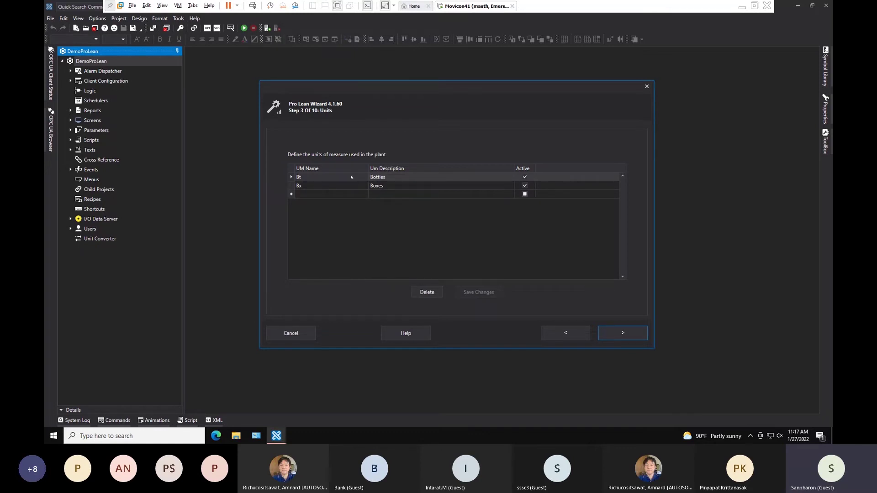
# - Examine the Bottles, Boxes and blank rows of the units of measure table, and advance to the Resources step
pyautogui.click(384, 178)
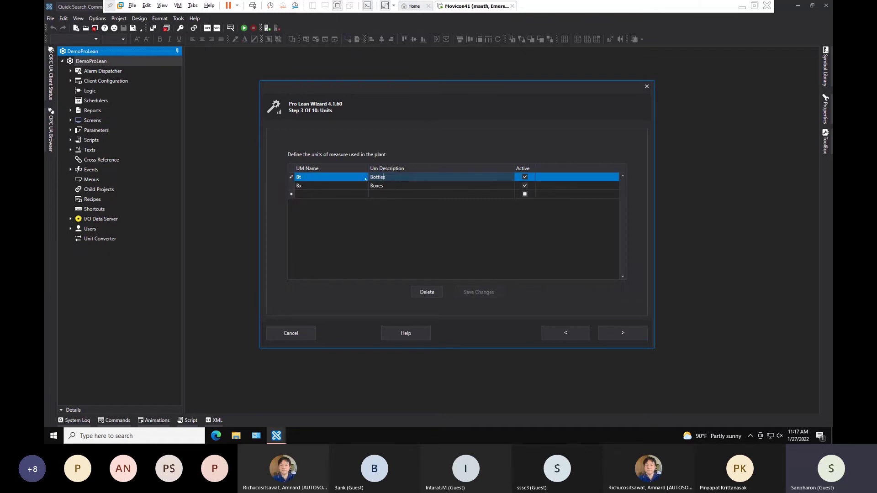
pyautogui.click(389, 186)
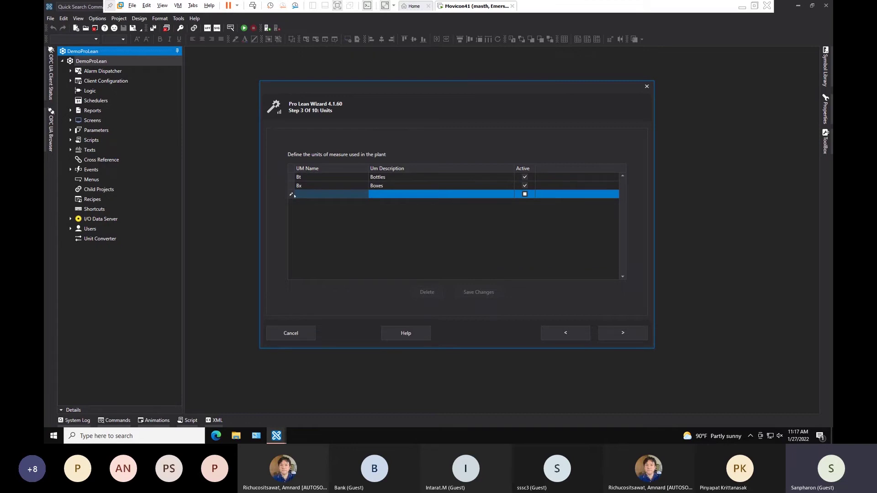
pyautogui.click(388, 194)
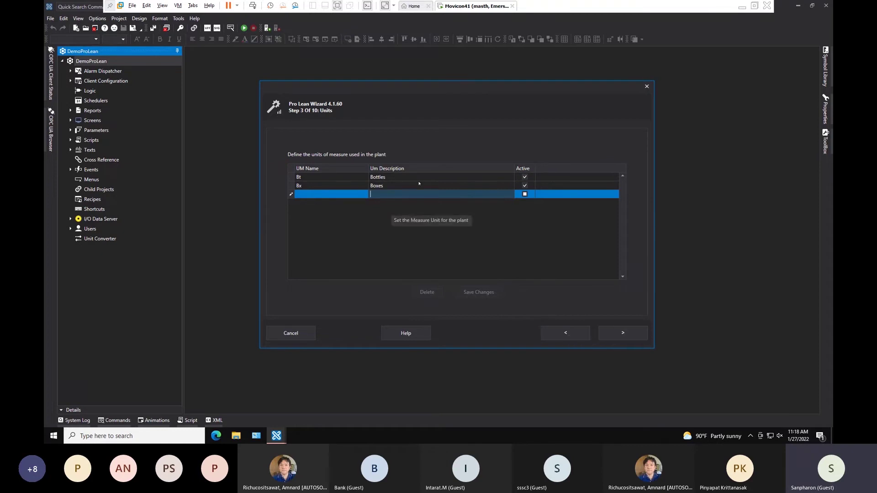
pyautogui.click(622, 334)
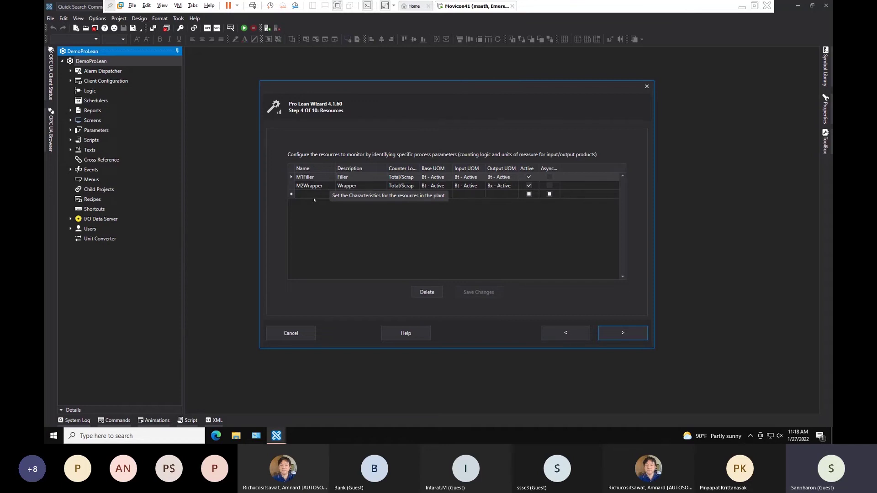
# - Examine the counter logic options for the M1Filler resource and the blank resource row
pyautogui.click(411, 178)
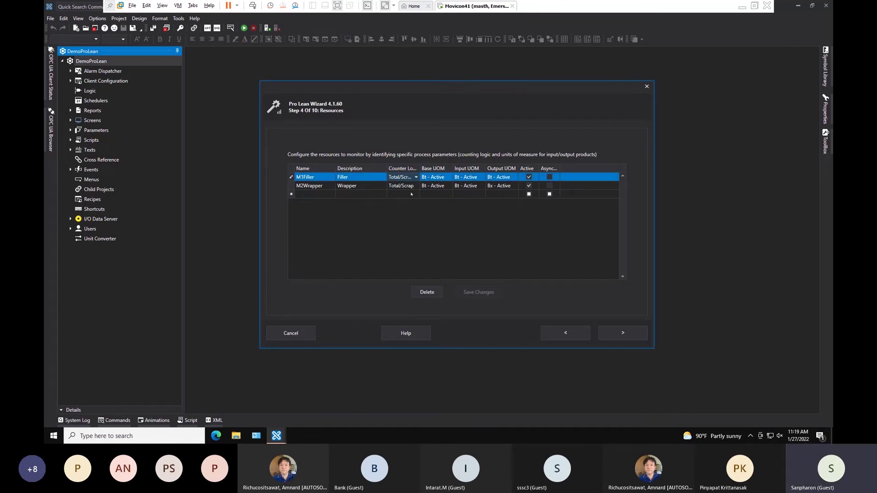
pyautogui.click(412, 194)
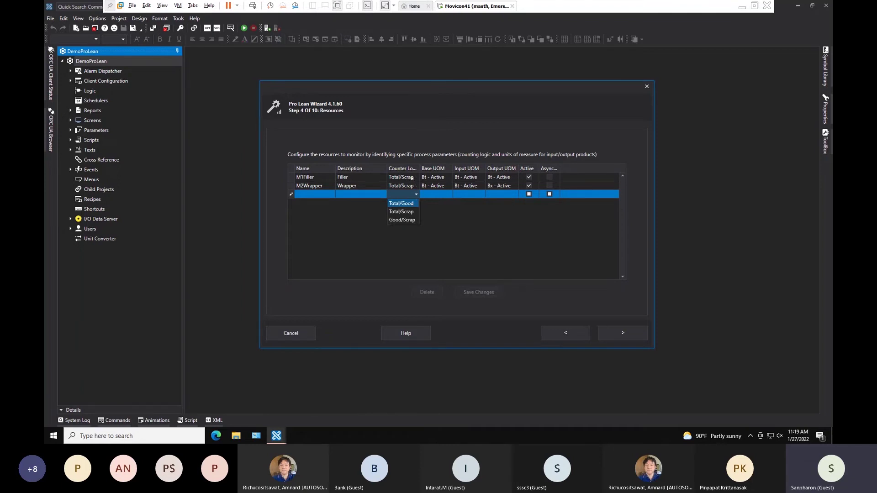
pyautogui.click(413, 179)
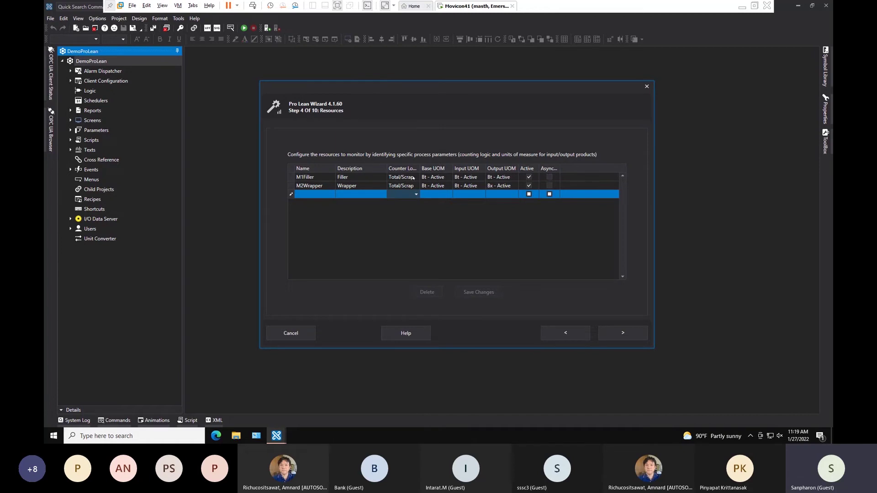
pyautogui.click(413, 178)
pyautogui.click(412, 178)
pyautogui.click(412, 195)
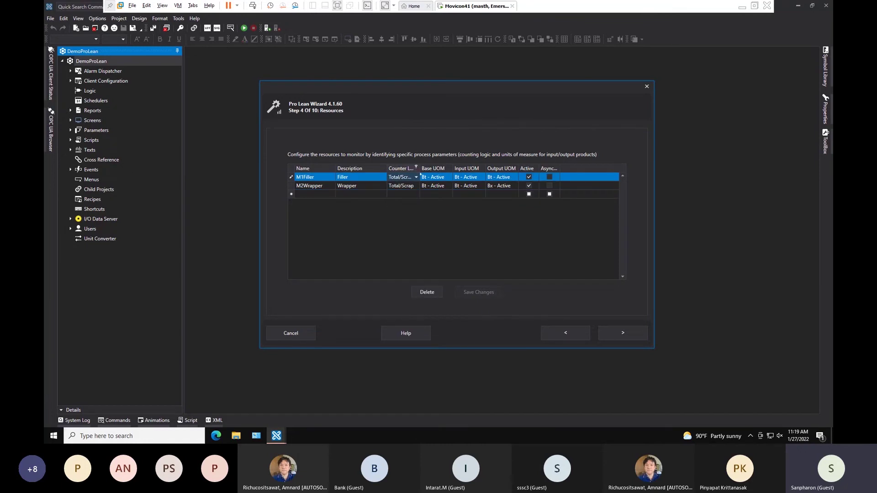
# - Examine the base, input and output unit of measure settings of M1Filler and M2Wrapper, and advance to the Recipes step
pyautogui.click(438, 178)
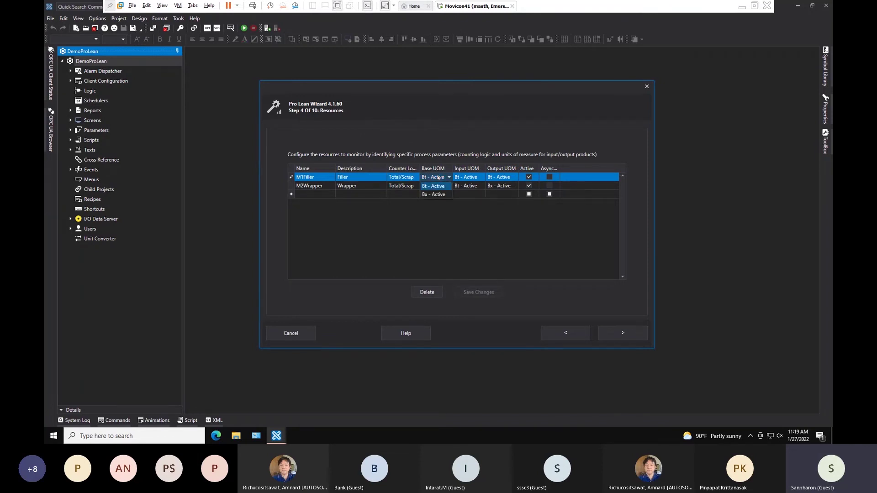
pyautogui.click(425, 177)
pyautogui.click(478, 178)
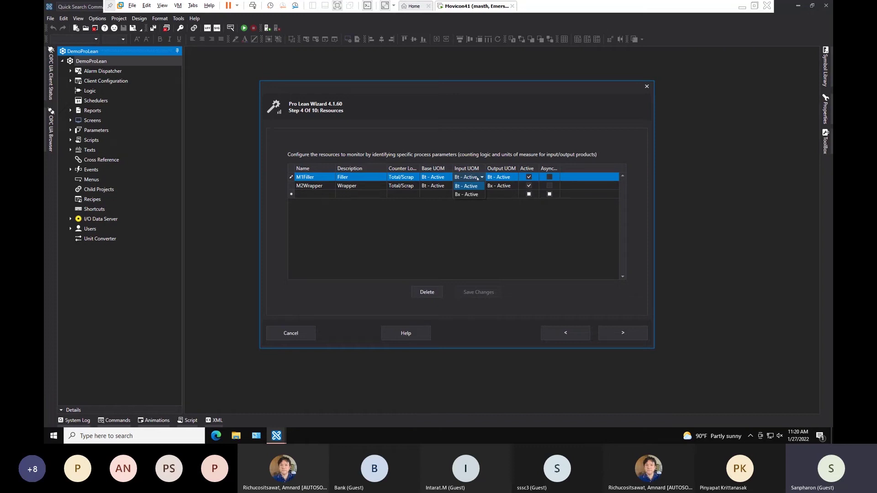
pyautogui.click(498, 179)
pyautogui.click(503, 187)
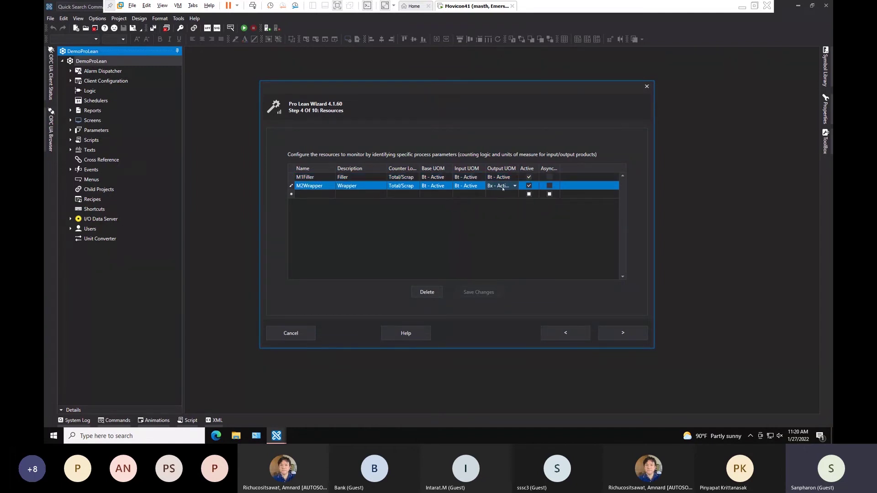
pyautogui.click(503, 186)
pyautogui.click(530, 202)
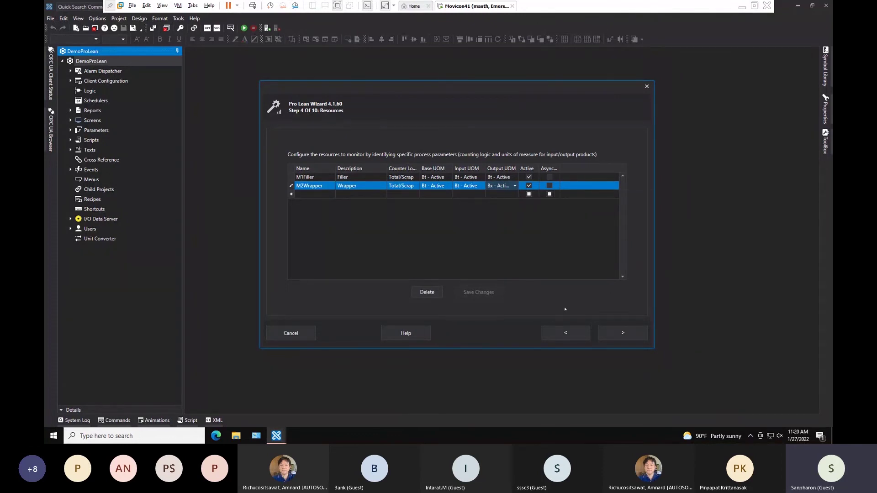
pyautogui.click(624, 334)
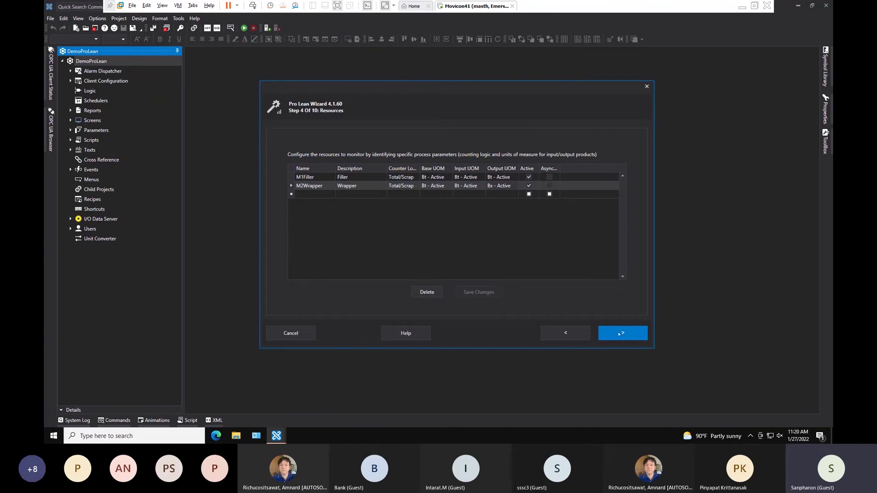
pyautogui.click(619, 334)
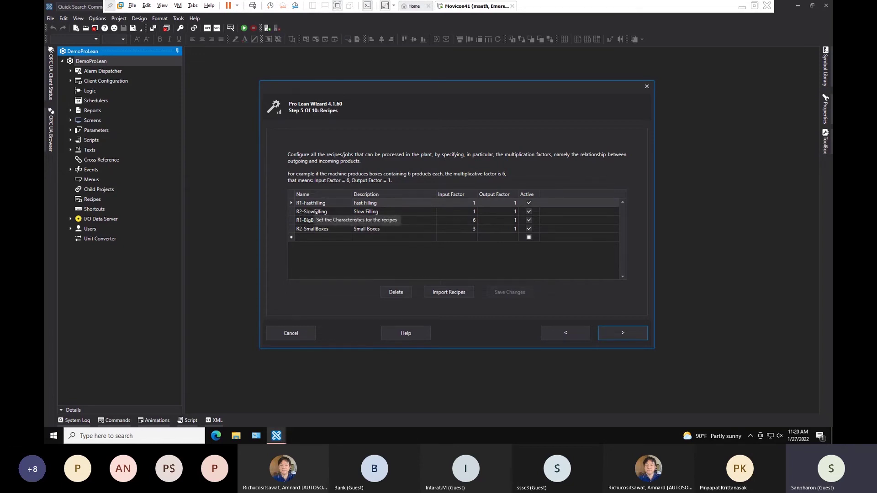
# - Examine the input and output factors of the filling and box recipes and the blank row, and advance to the Resource/Recipe Matrix step
pyautogui.click(478, 212)
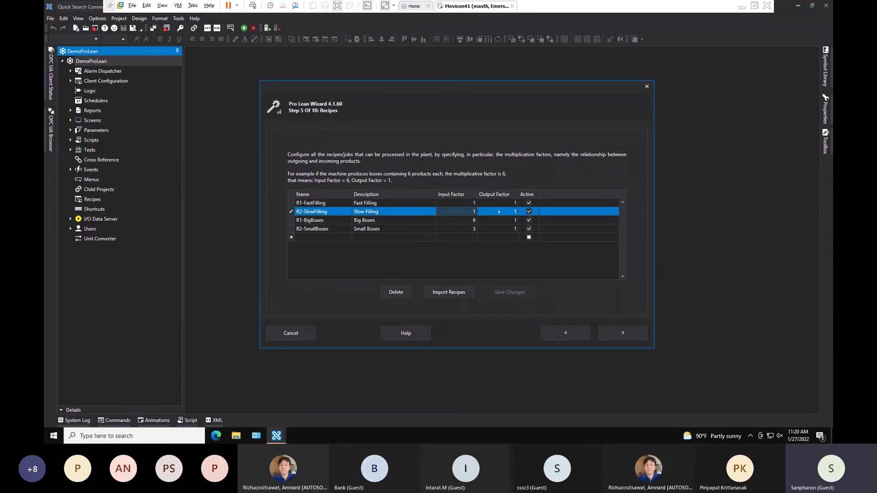
pyautogui.click(499, 212)
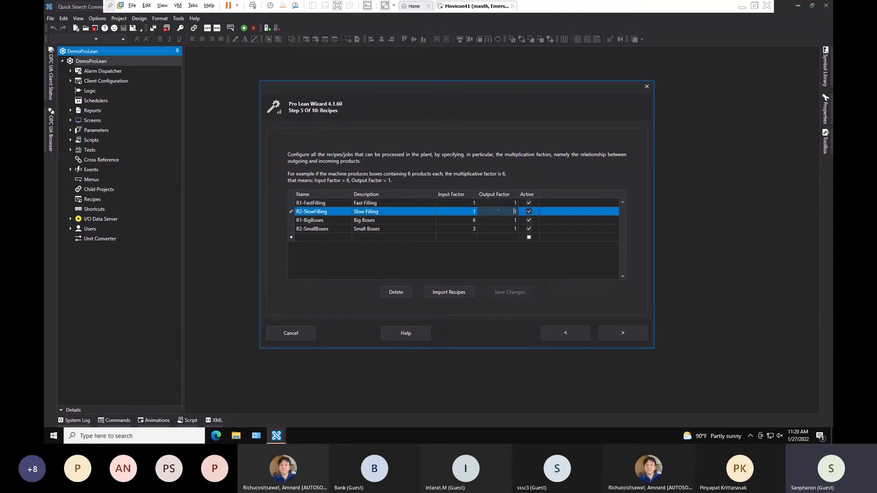
pyautogui.click(455, 212)
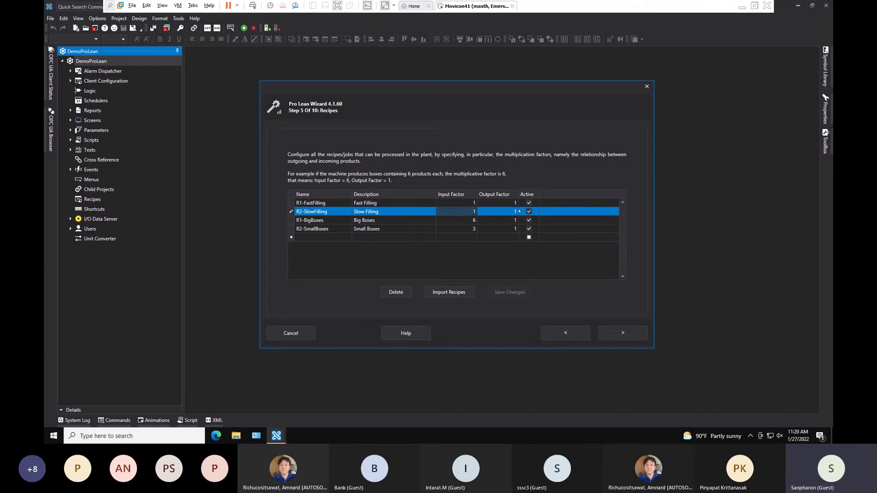
pyautogui.click(337, 220)
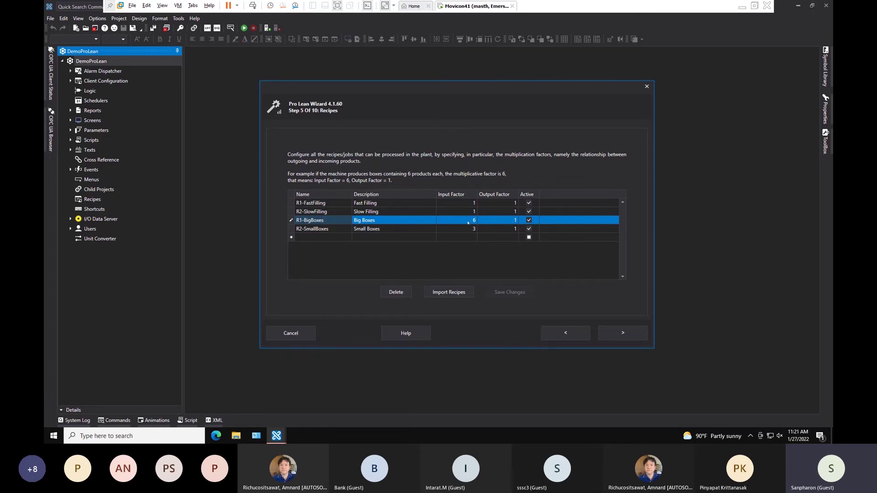
pyautogui.click(509, 221)
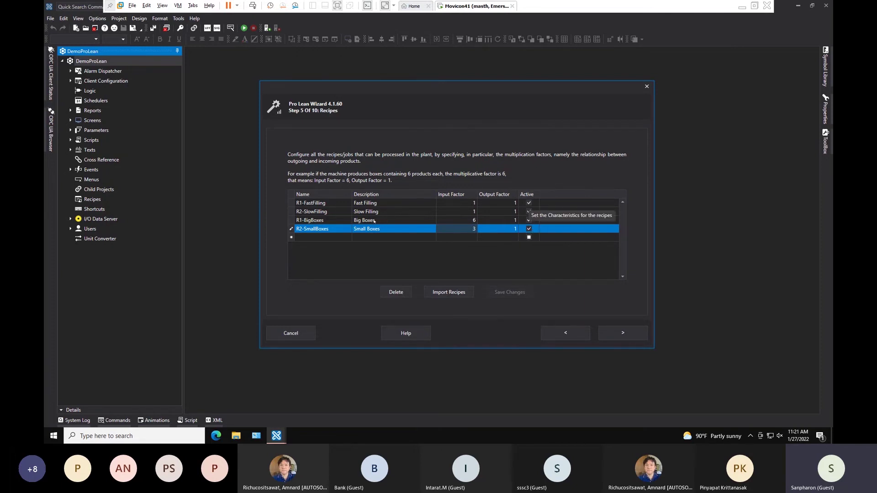
pyautogui.press('Return')
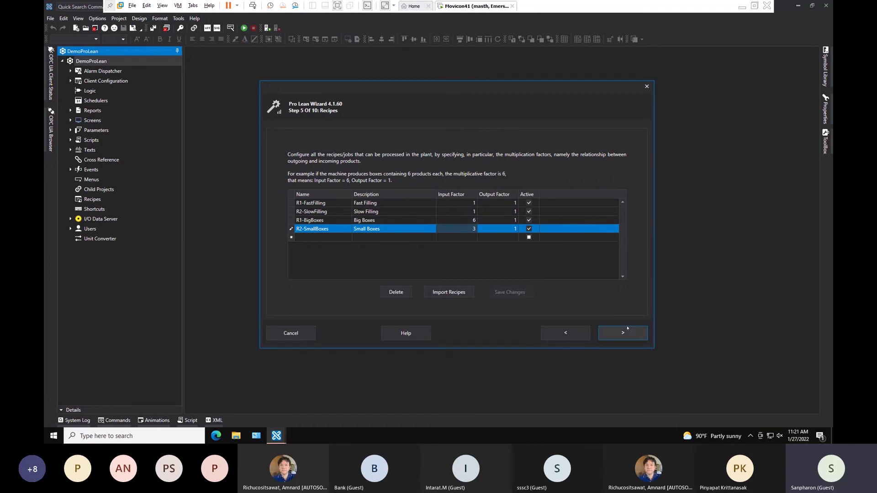
pyautogui.click(332, 237)
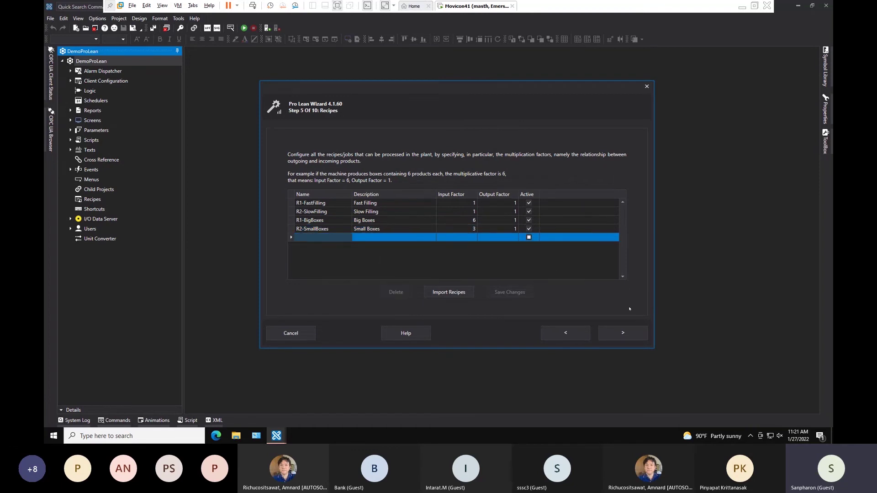
pyautogui.click(624, 334)
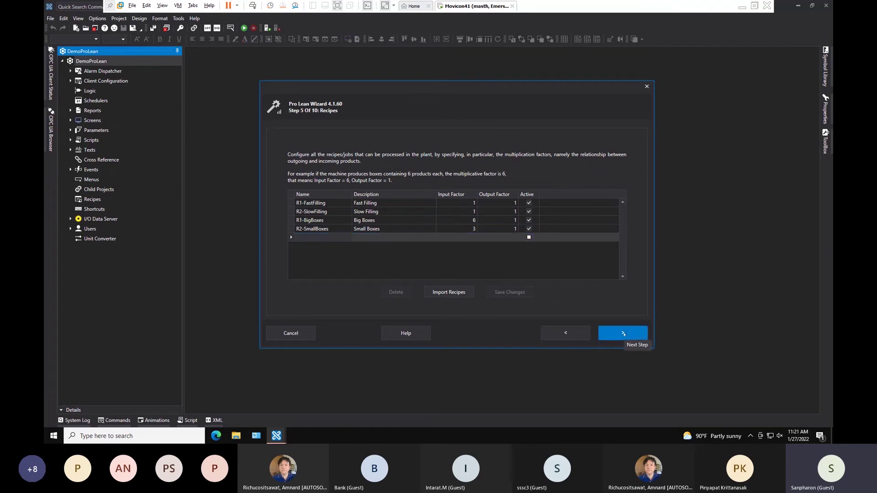
pyautogui.click(624, 334)
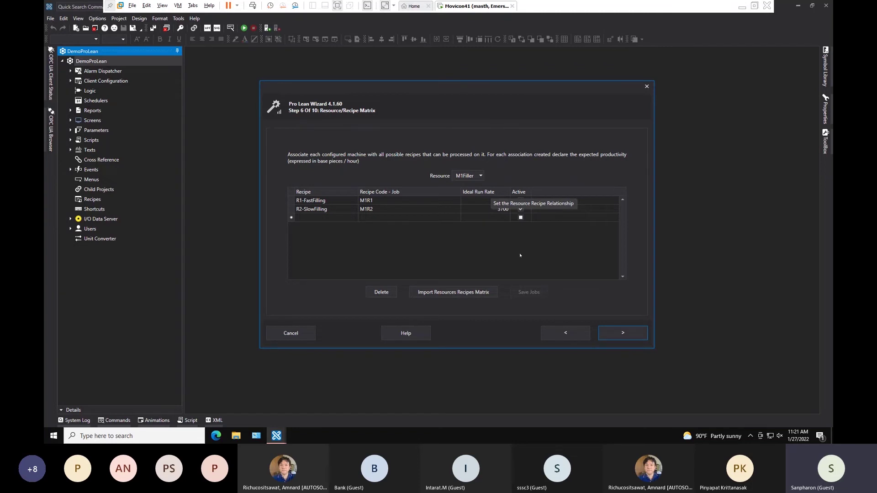
# - Examine the ideal run rates of M1Filler's recipes and the blank matrix row, and advance to the Downtime Causes step
pyautogui.click(483, 200)
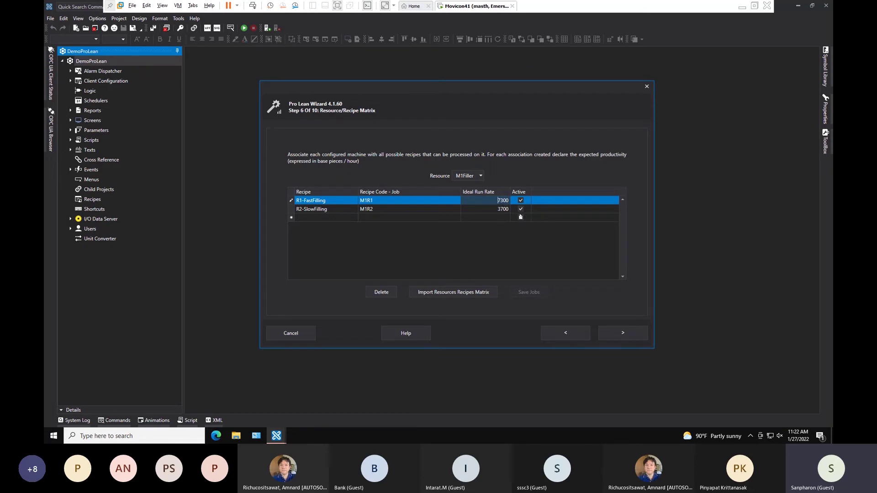
pyautogui.click(316, 210)
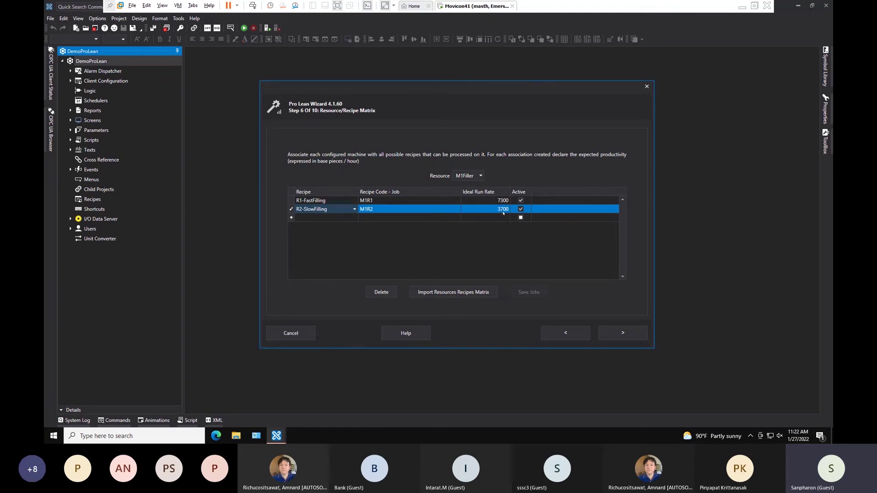
pyautogui.click(315, 218)
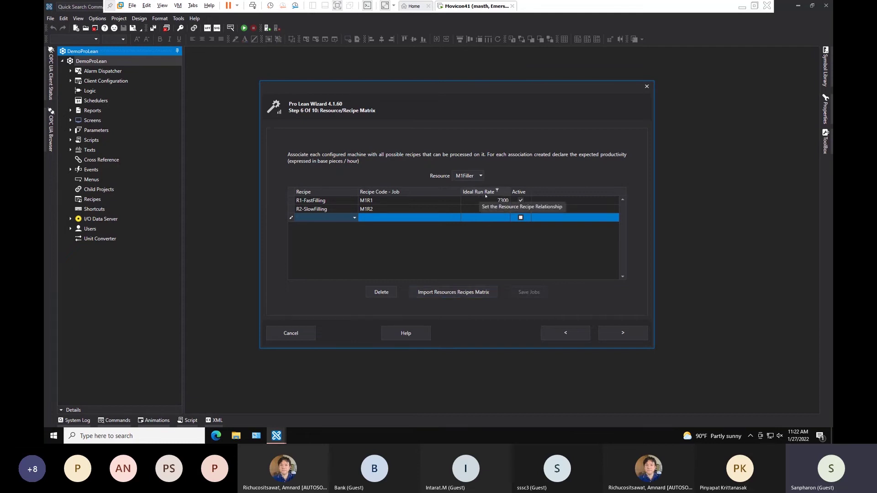
pyautogui.press('Escape')
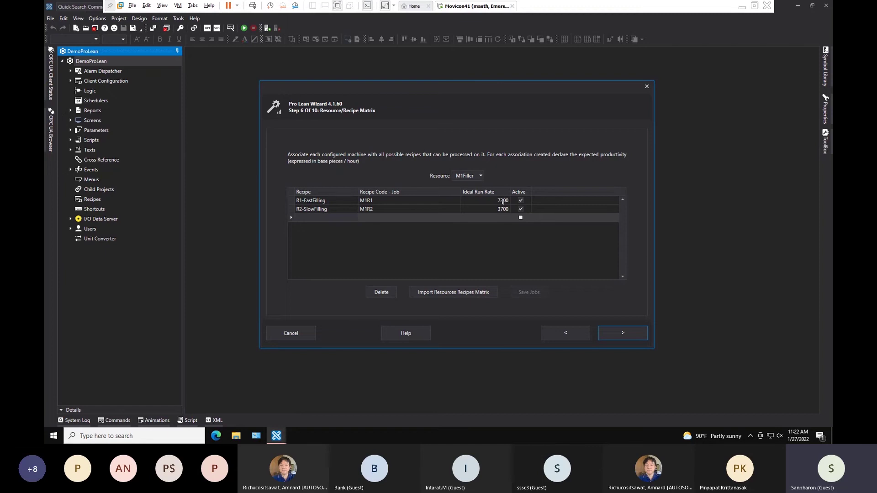
pyautogui.click(503, 202)
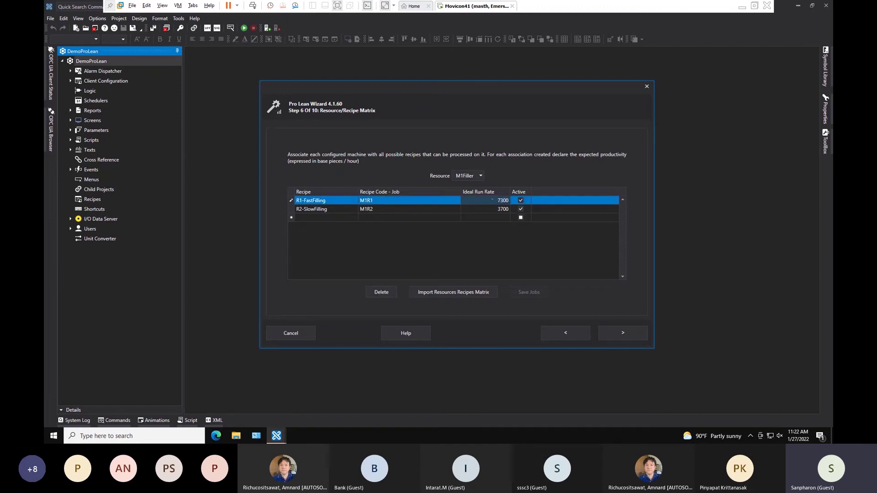
pyautogui.click(623, 332)
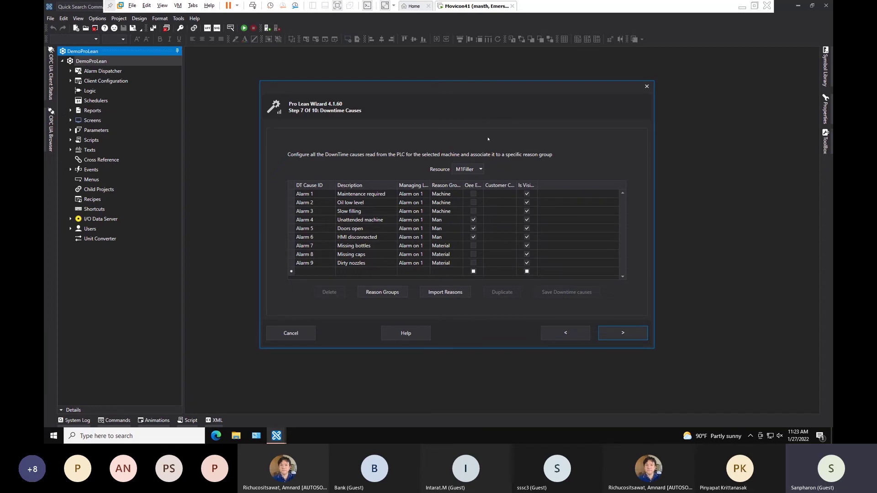
# - Examine the resources available for downtime causes, ending with M1Filler selected
pyautogui.click(481, 169)
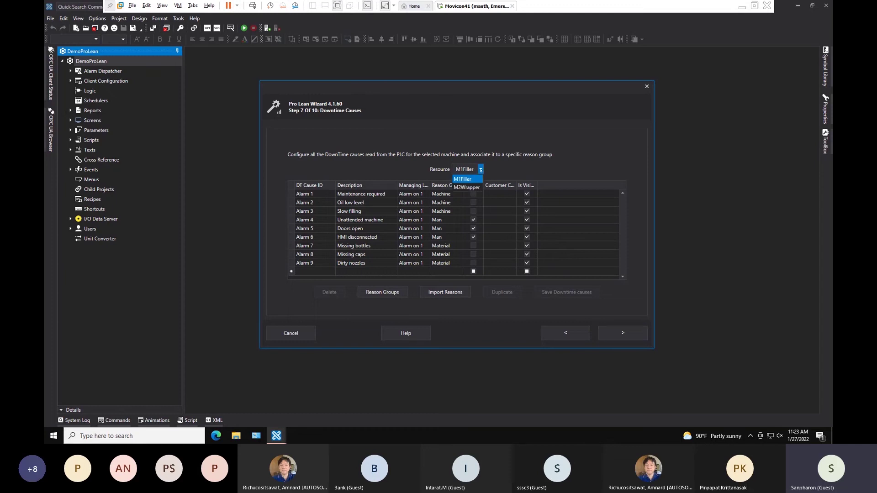
pyautogui.click(467, 188)
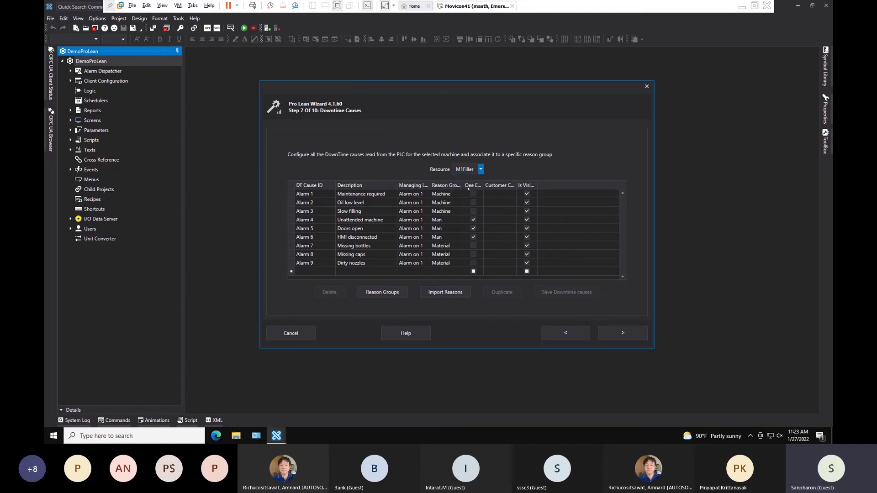
pyautogui.click(485, 170)
pyautogui.click(452, 178)
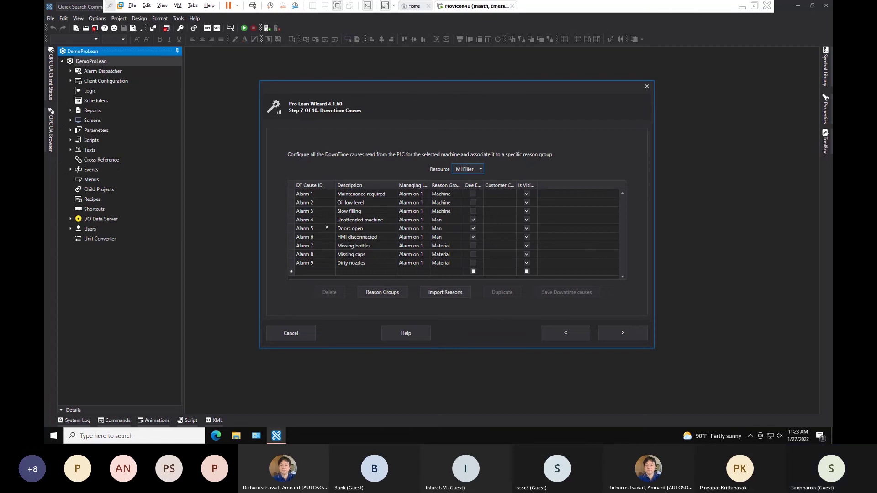
# - Examine the cause ID choices, description and managing logic options of the Maintenance required downtime cause
pyautogui.click(315, 194)
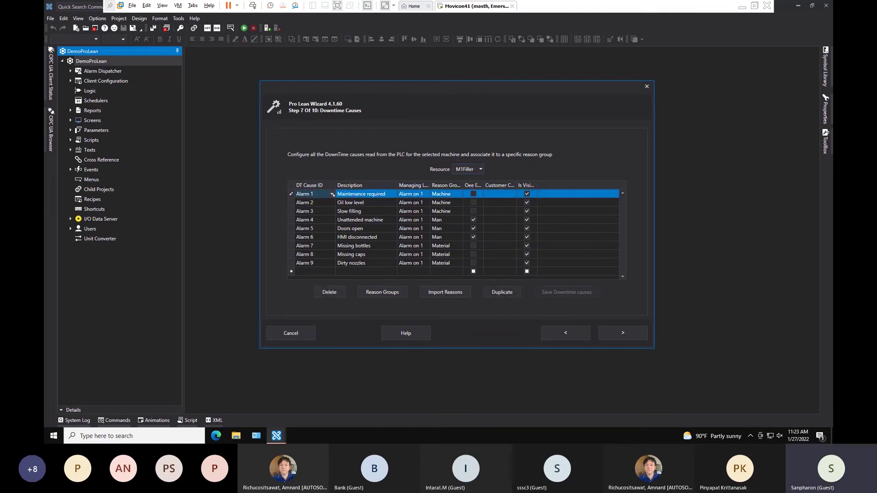
pyautogui.click(332, 194)
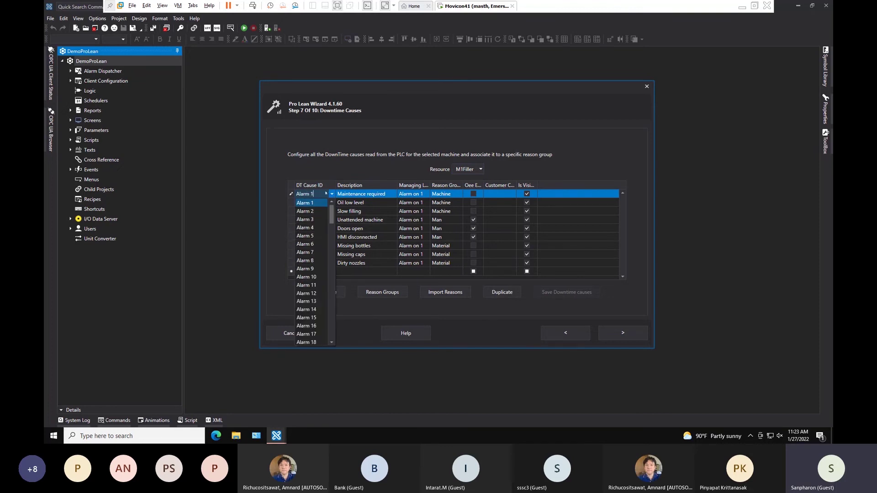
pyautogui.moveTo(332, 214)
pyautogui.mouseDown()
pyautogui.moveTo(333, 341)
pyautogui.moveTo(332, 208)
pyautogui.mouseUp()
pyautogui.click(328, 205)
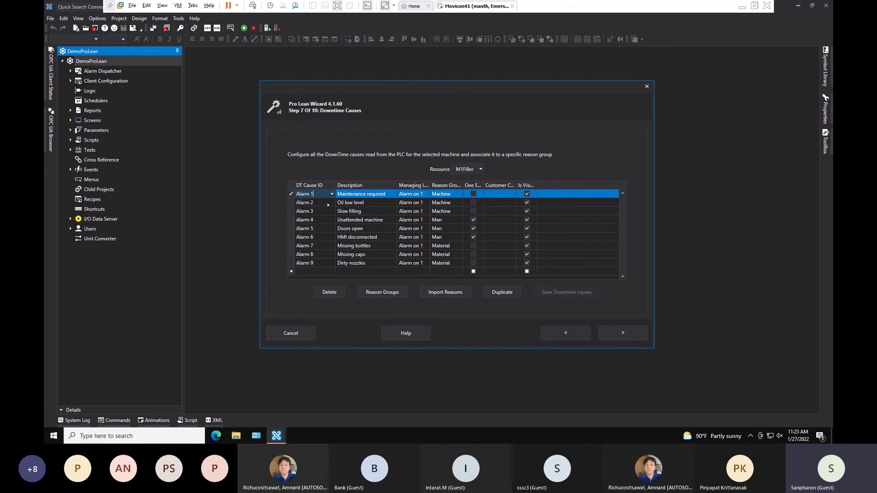
pyautogui.click(366, 194)
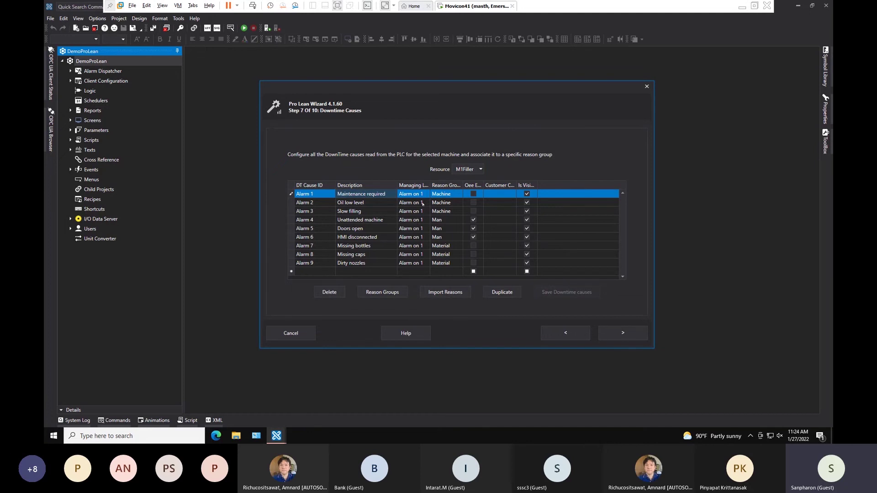
pyautogui.click(419, 195)
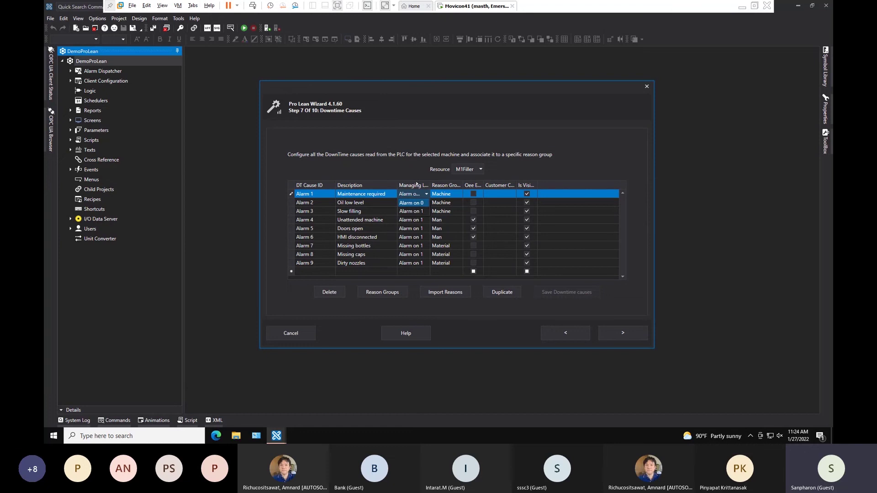
pyautogui.click(426, 194)
# - Examine the reason group options for the Missing bottles and Doors open downtime causes
pyautogui.click(444, 245)
pyautogui.click(444, 246)
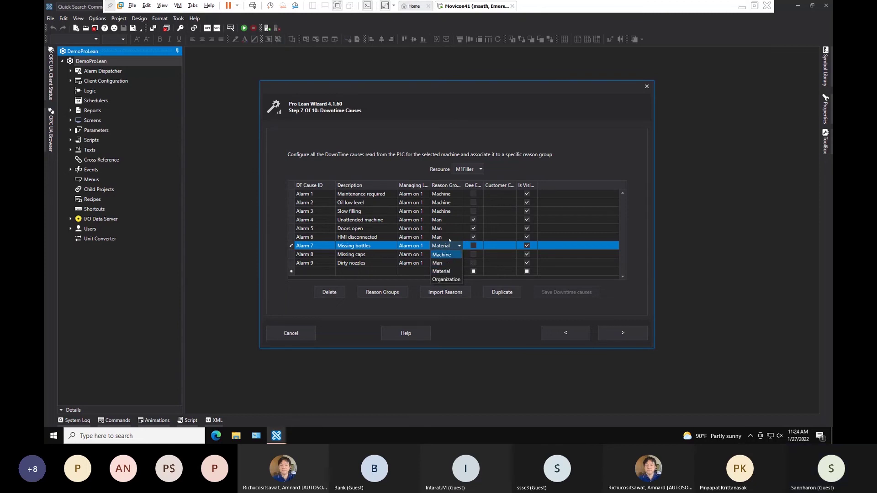
pyautogui.click(437, 227)
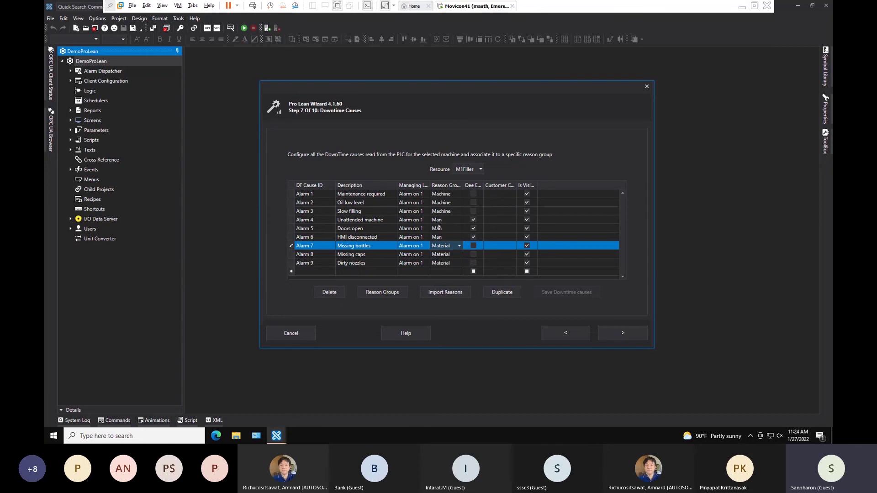
pyautogui.click(447, 229)
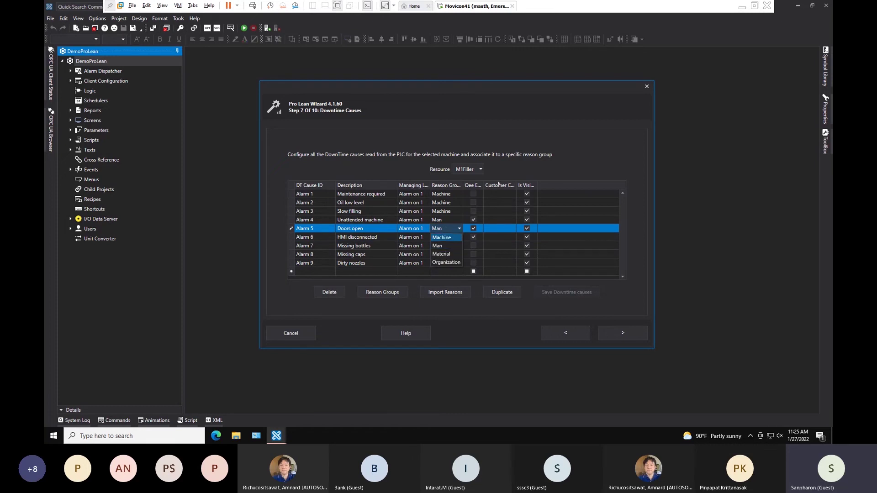
# - Widen the Oee Exclude column so its full heading shows, and select that setting for the Unattended machine cause
pyautogui.click(485, 185)
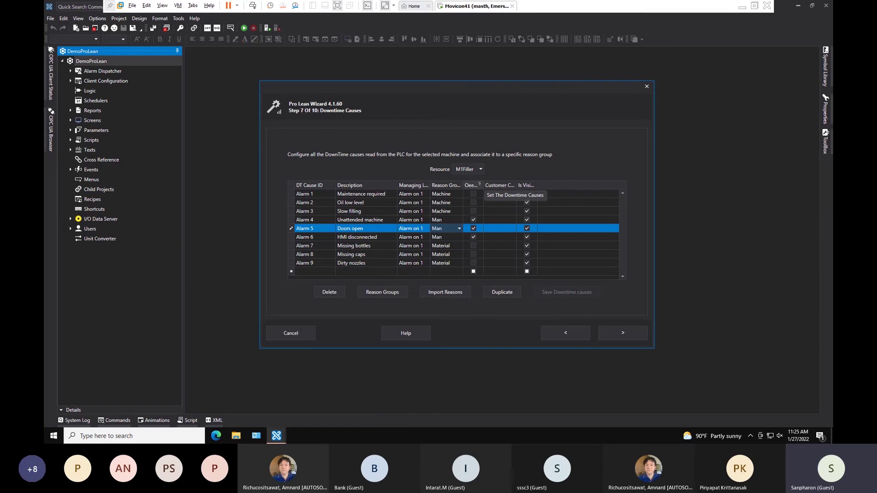
pyautogui.moveTo(484, 185); pyautogui.dragTo(515, 186)
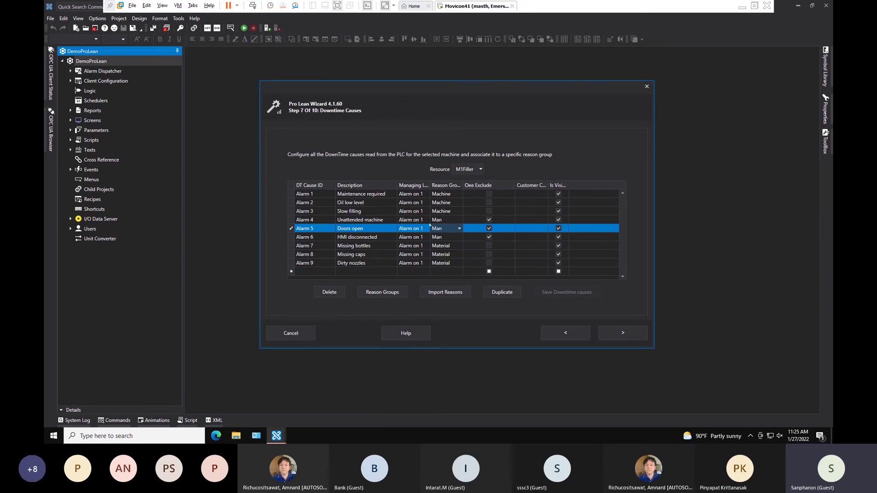
pyautogui.click(489, 220)
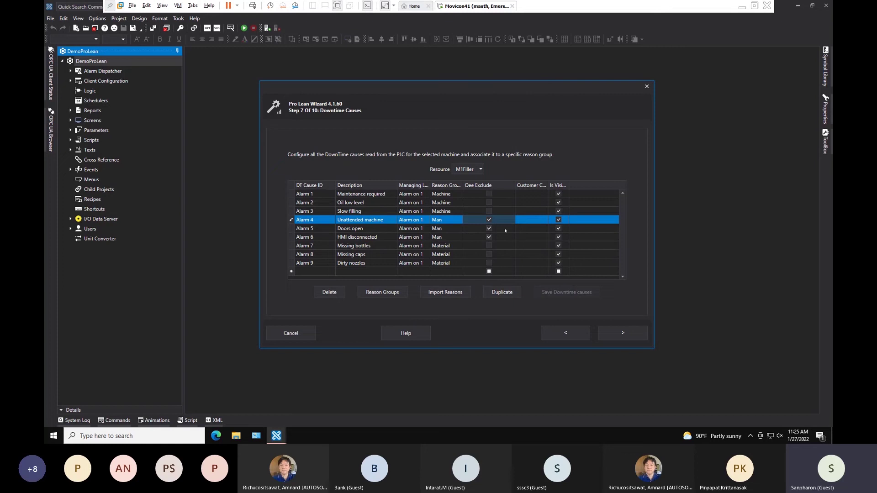
# - Widen the Is Visible column to show its full heading, and open the customer column's value for the Unattended machine cause
pyautogui.click(488, 219)
pyautogui.moveTo(570, 185); pyautogui.dragTo(595, 185)
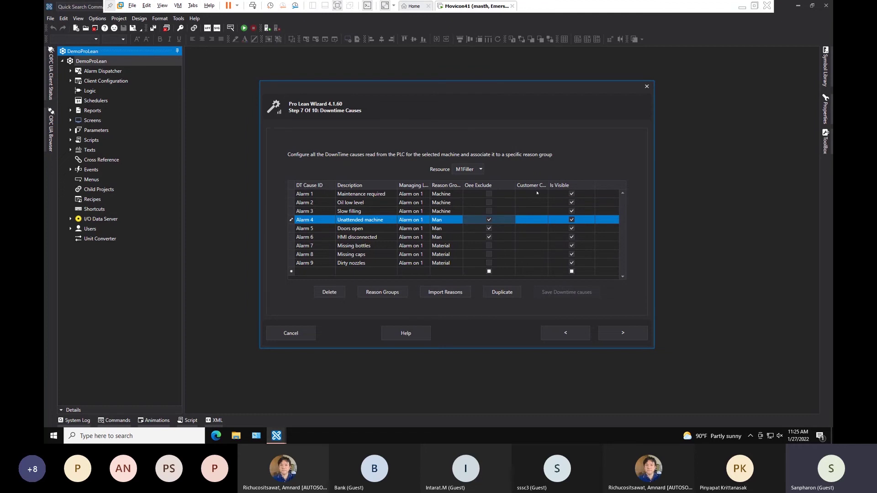
pyautogui.click(532, 218)
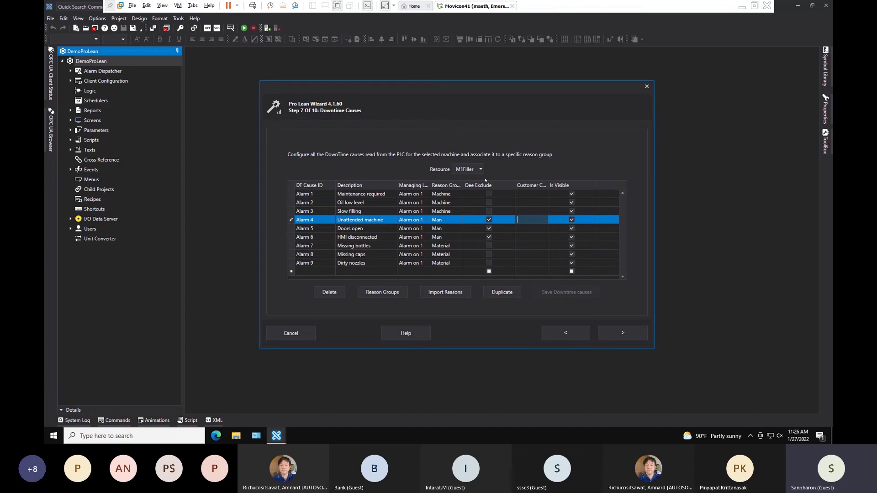
# - Advance to the Shift Calendar step and examine M1Filler's shifts from Monday through Holiday, including the weekday choices for Hol-Morning
pyautogui.click(623, 333)
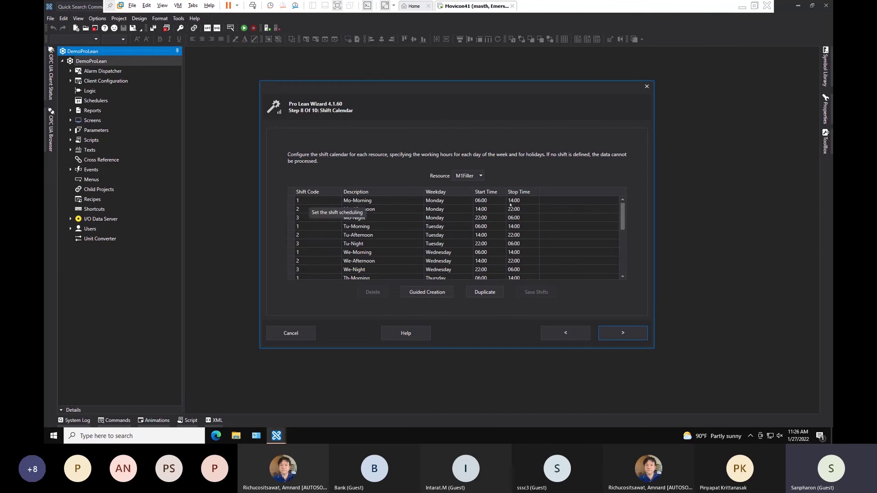
pyautogui.click(310, 201)
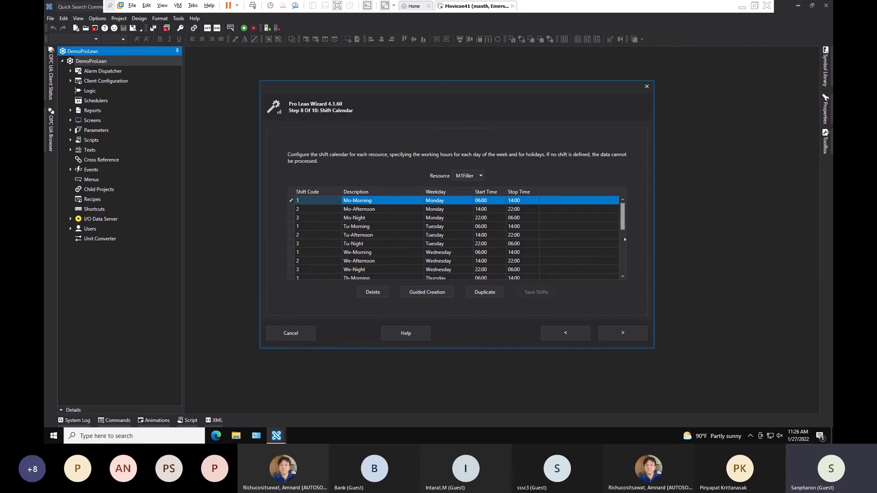
pyautogui.scroll(-3, 367, 226)
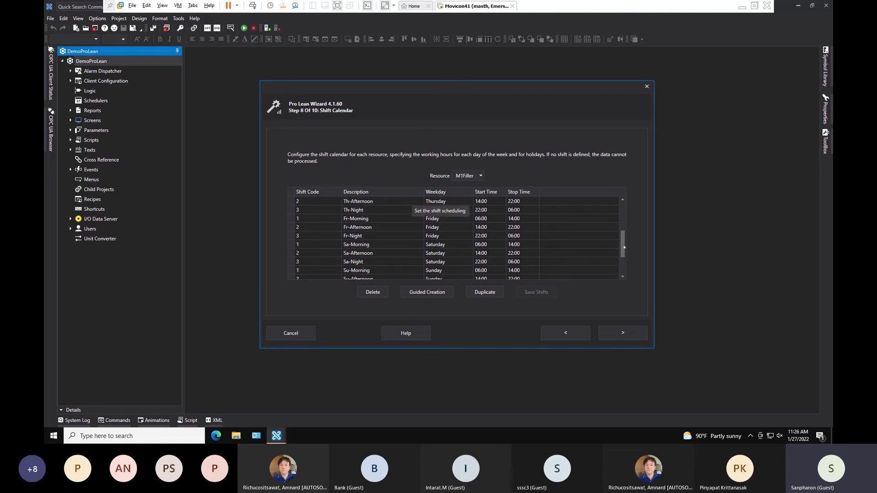
pyautogui.scroll(-2, 624, 247)
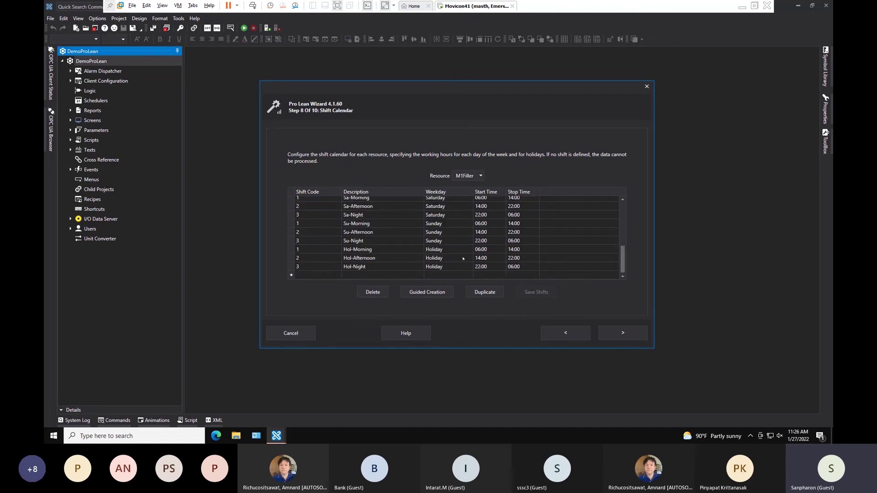
pyautogui.click(441, 249)
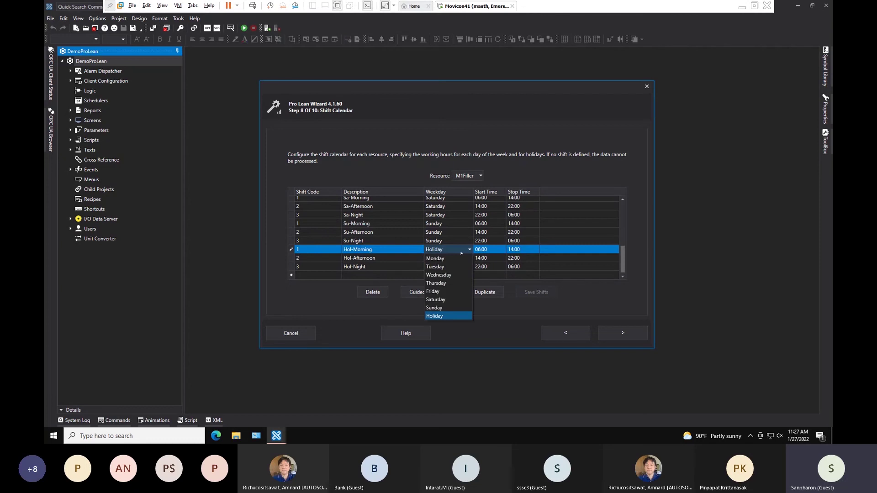
pyautogui.click(623, 259)
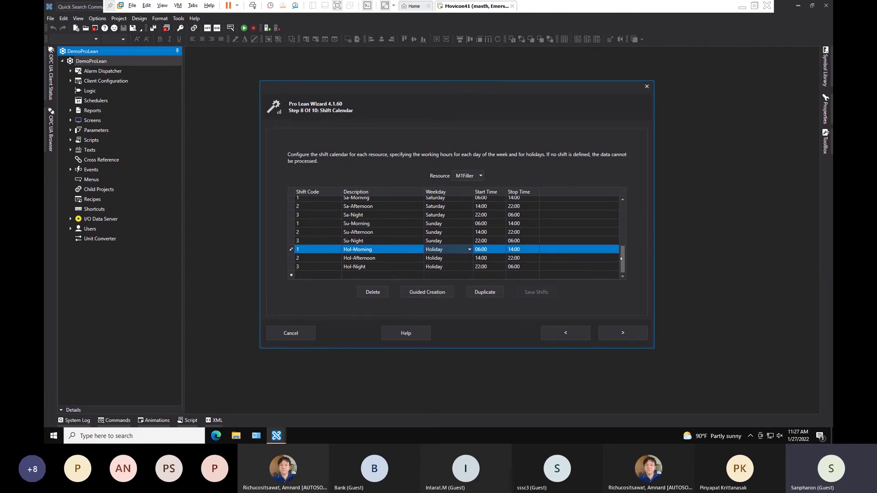
pyautogui.scroll(5, 608, 233)
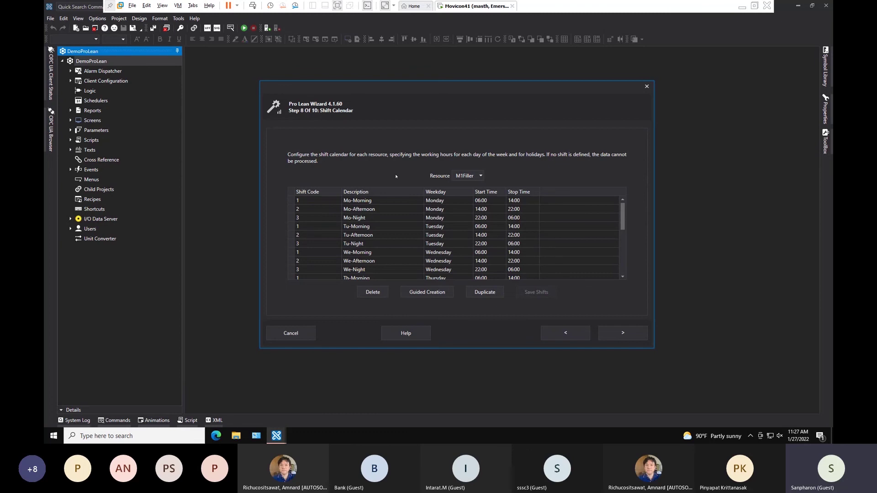
# - Display the shift calendar for resource M2Wrapper, and advance to the wizard's Tags step
pyautogui.click(480, 177)
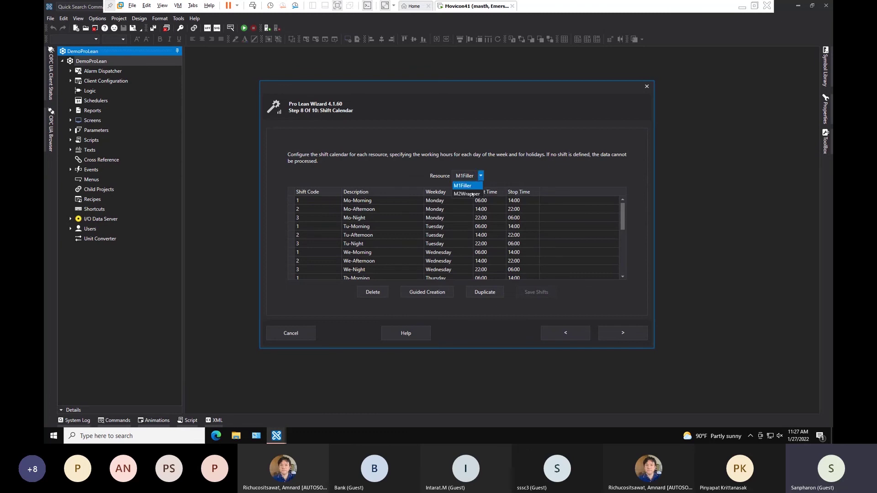
pyautogui.click(474, 194)
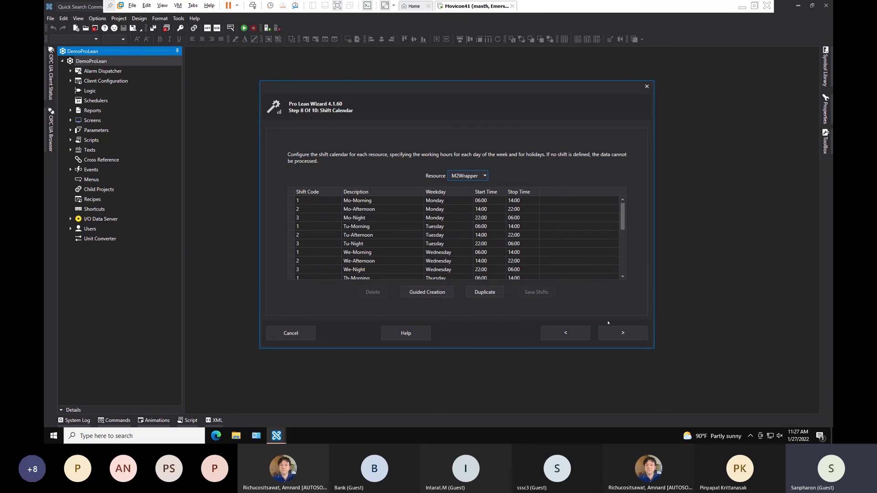
pyautogui.click(617, 334)
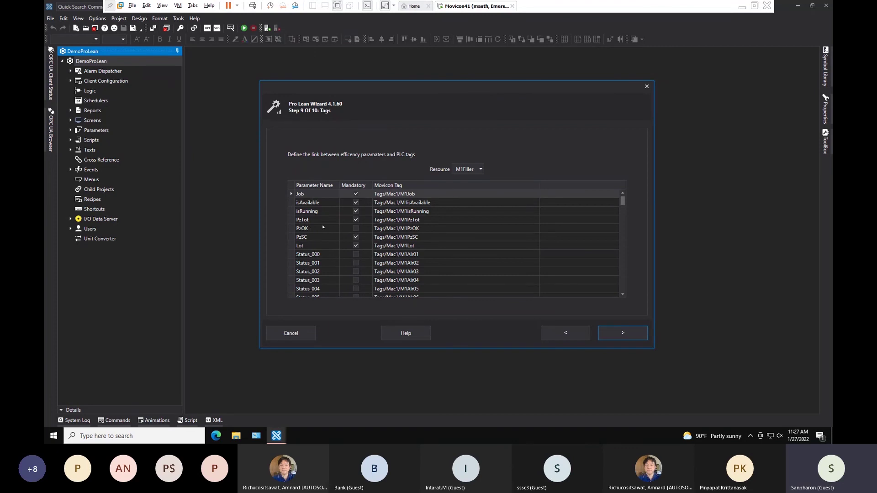
# - Examine the tag links of M1Filler's Status_000, Job, isAvailable and isRunning parameters
pyautogui.click(319, 256)
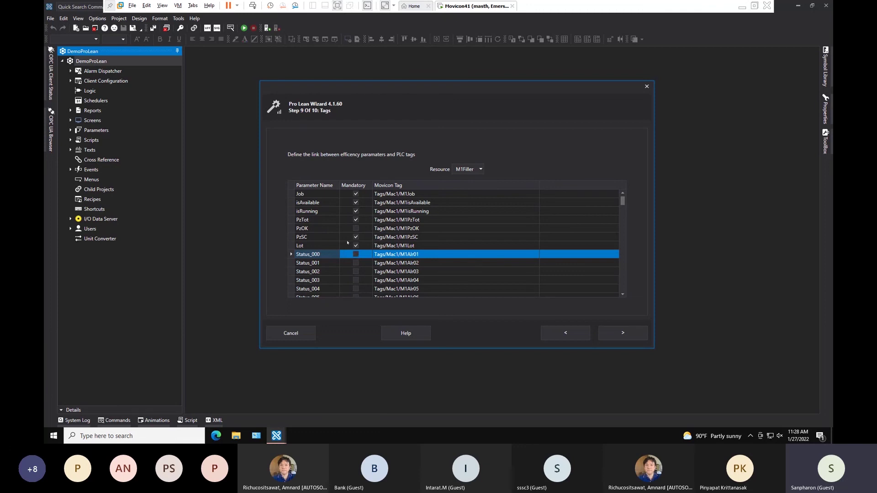
pyautogui.click(314, 195)
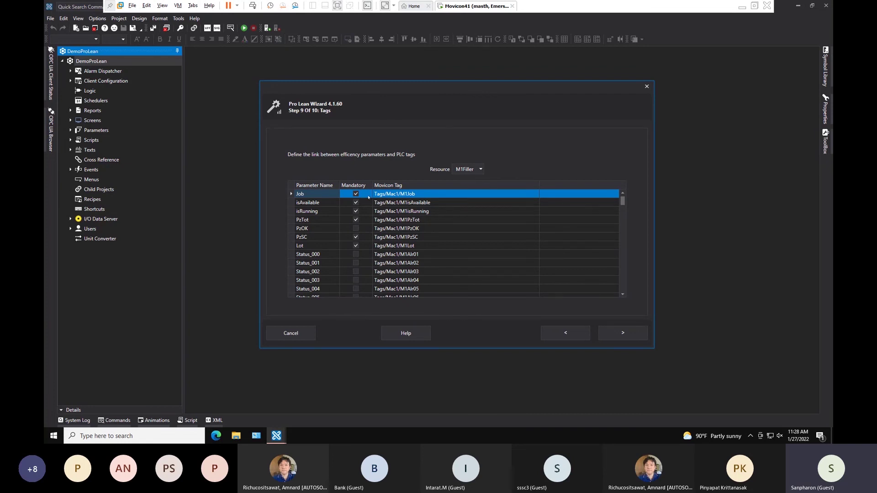
pyautogui.click(317, 203)
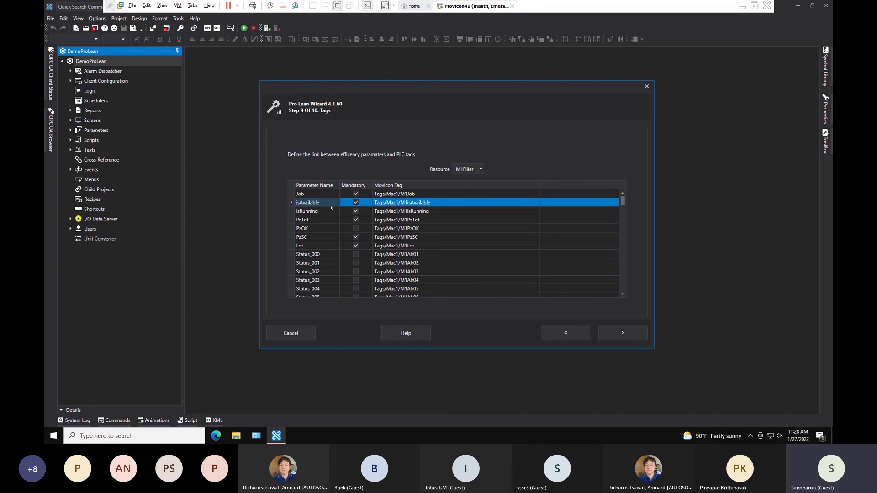
pyautogui.click(314, 211)
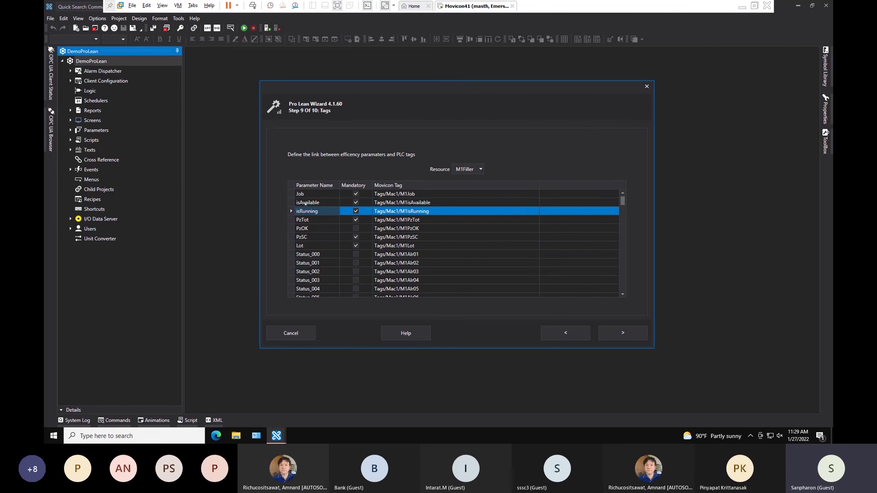
# - Compare the Movicon tags linked to M1Filler's isAvailable and isRunning parameters
pyautogui.click(388, 203)
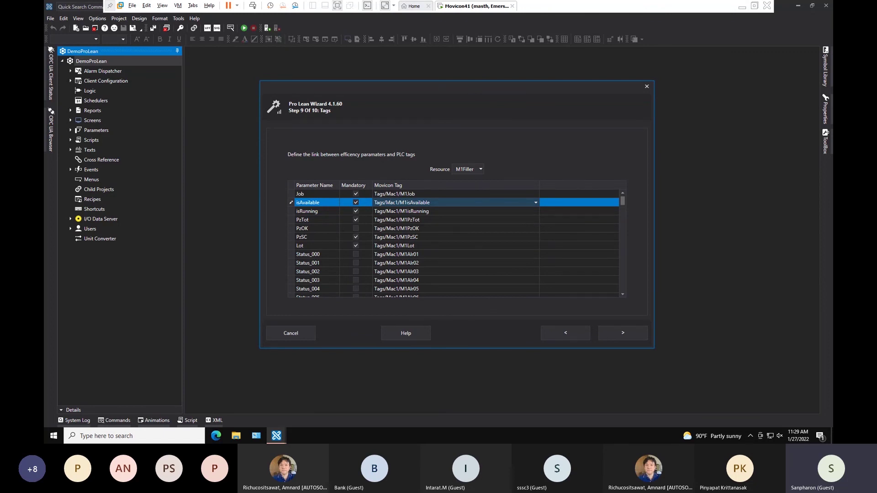
pyautogui.click(311, 213)
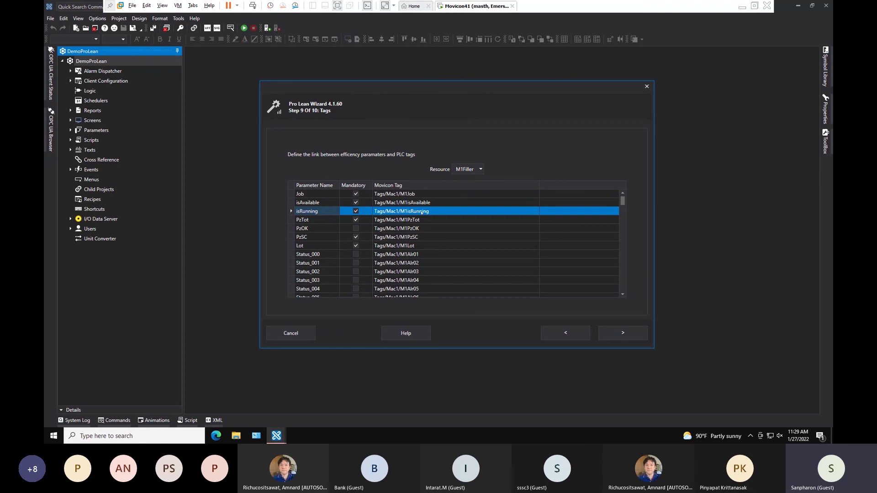
pyautogui.click(398, 203)
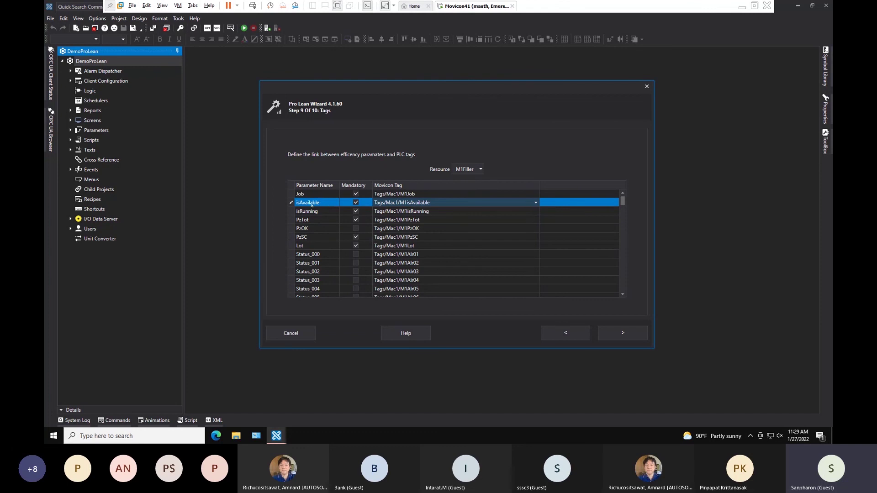
pyautogui.click(433, 211)
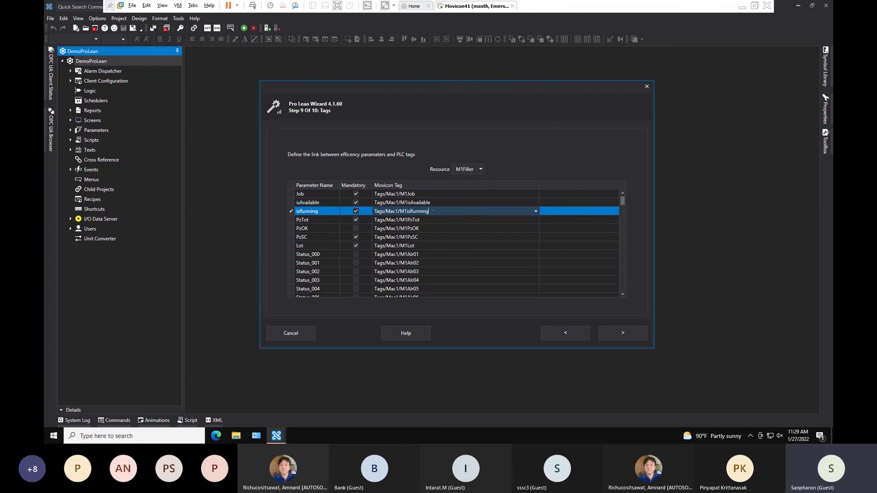
pyautogui.click(415, 203)
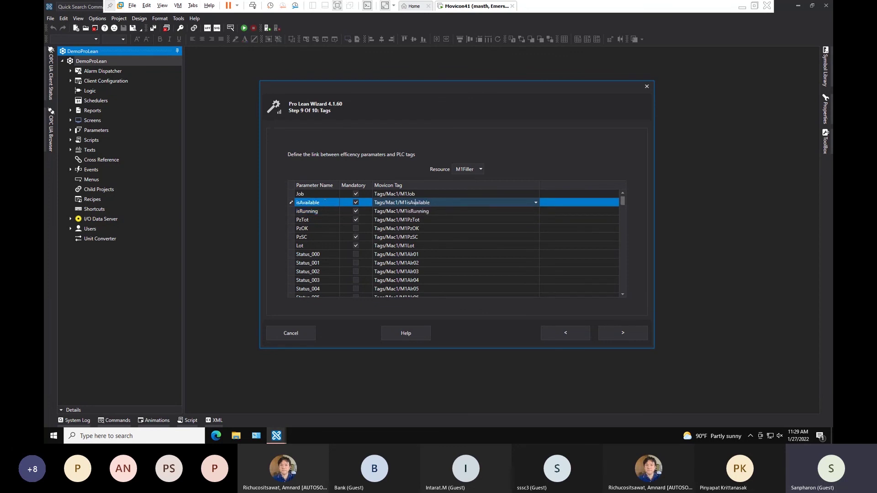
pyautogui.press('Down')
pyautogui.click(327, 202)
pyautogui.click(329, 213)
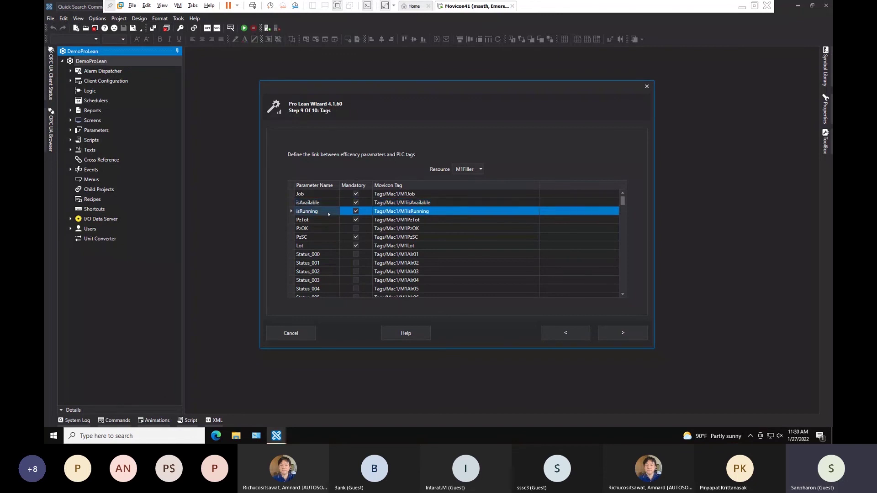
# - Examine the PzTot, PzOK and PzSC piece-count parameters, and advance to the wizard's Complete Procedure step
pyautogui.click(322, 222)
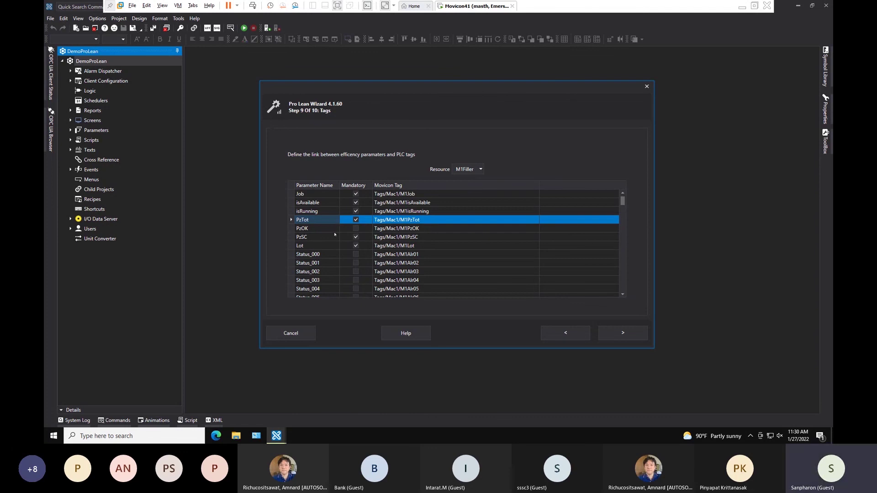
pyautogui.click(327, 230)
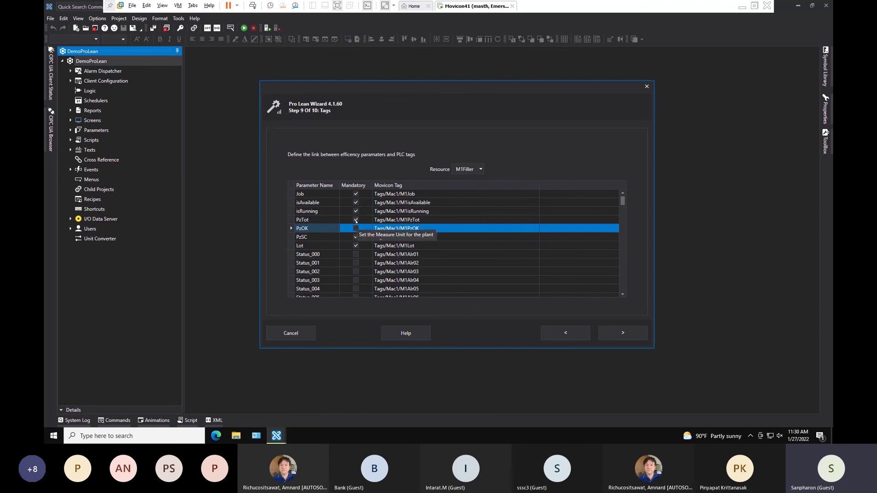
pyautogui.click(311, 238)
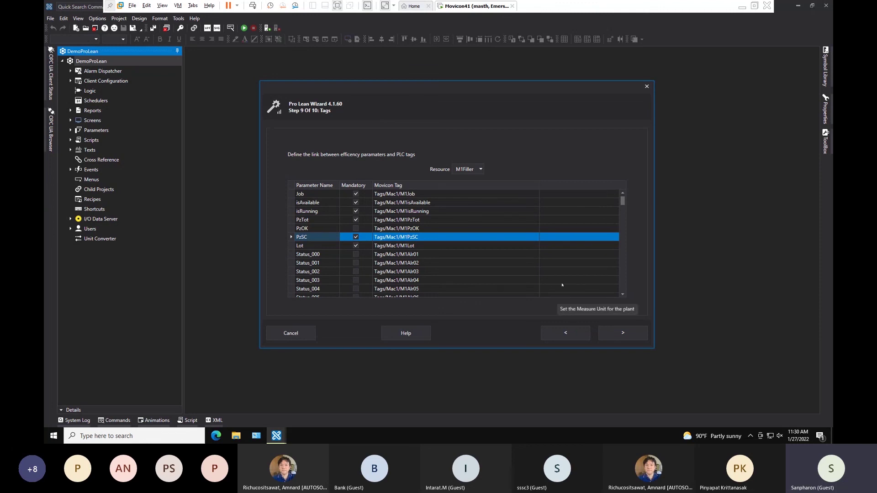
pyautogui.click(624, 334)
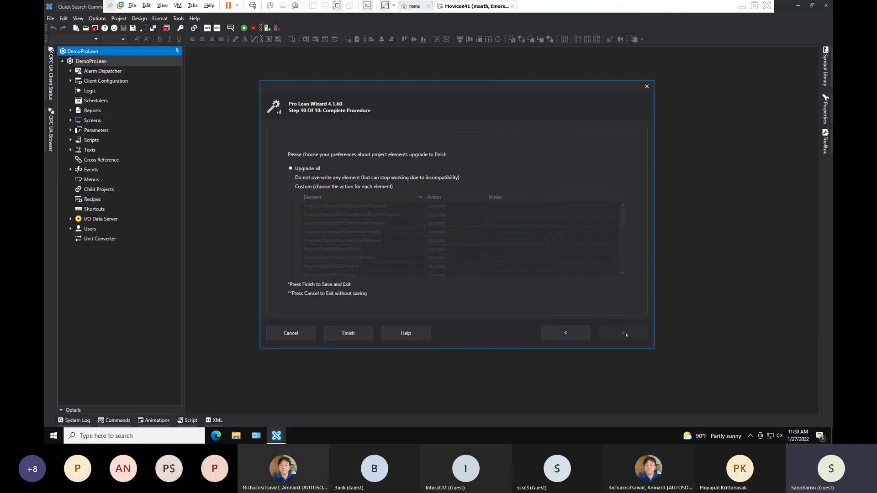